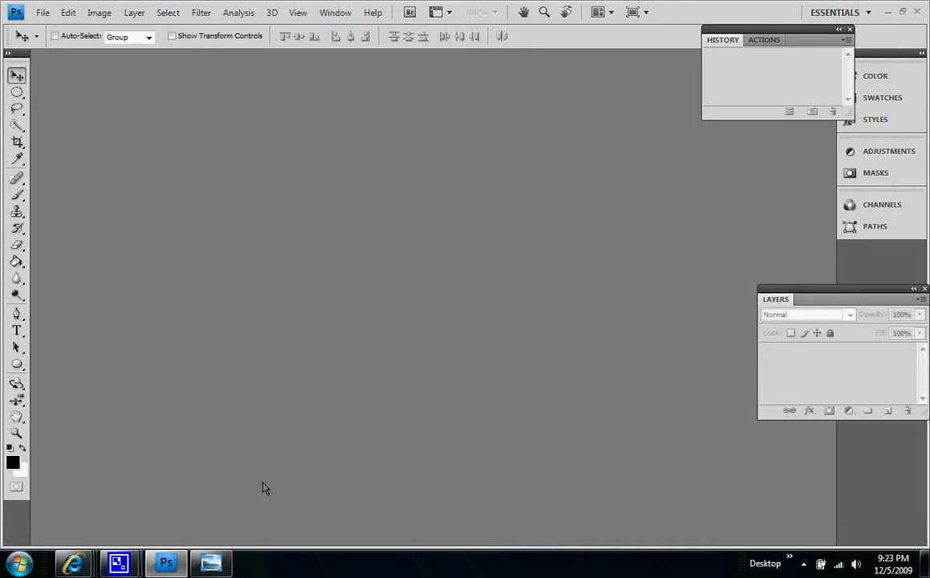
Restore the Windows Photo Viewer window from the taskbar over the empty Photoshop workspace.
left_click(211, 562)
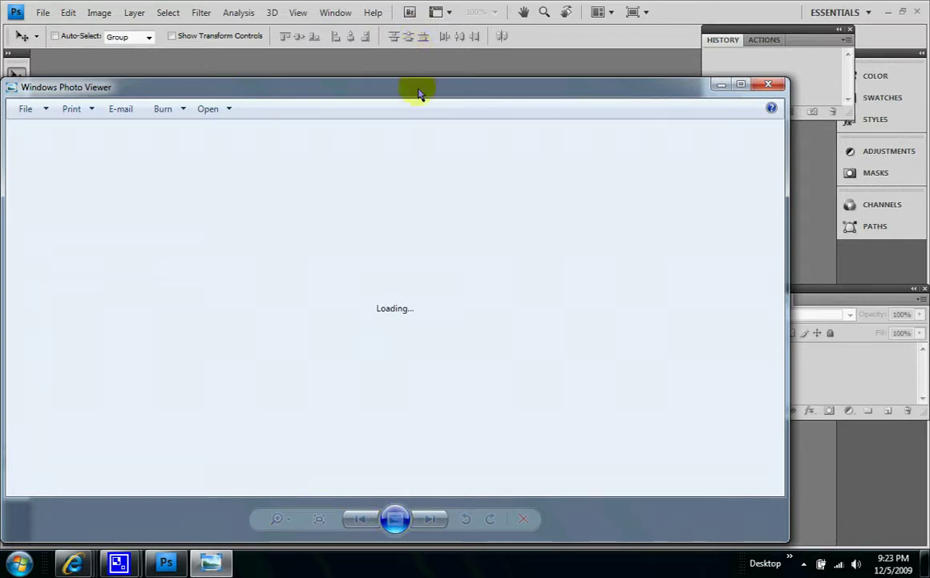
Close Photo Viewer, show the desktop and open the MARINES (G:) drive.
left_click(769, 85)
key("super+d")
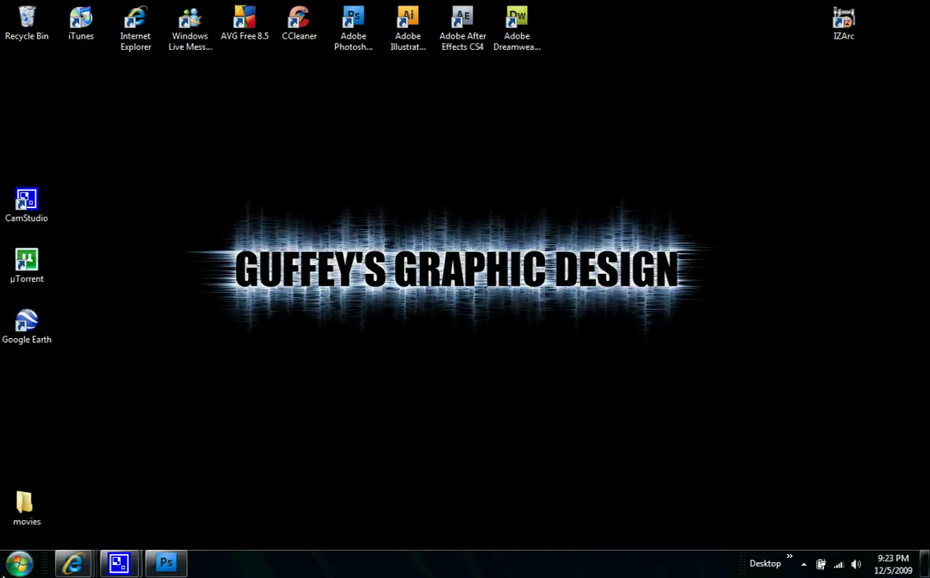
left_click(17, 565)
left_click(276, 294)
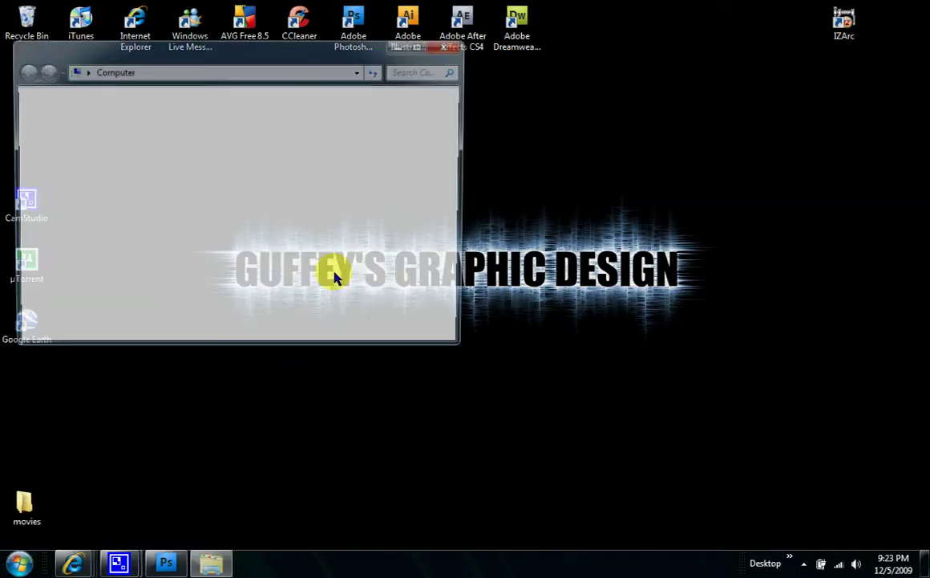
scroll(377, 250, "down", 3)
left_click(231, 299)
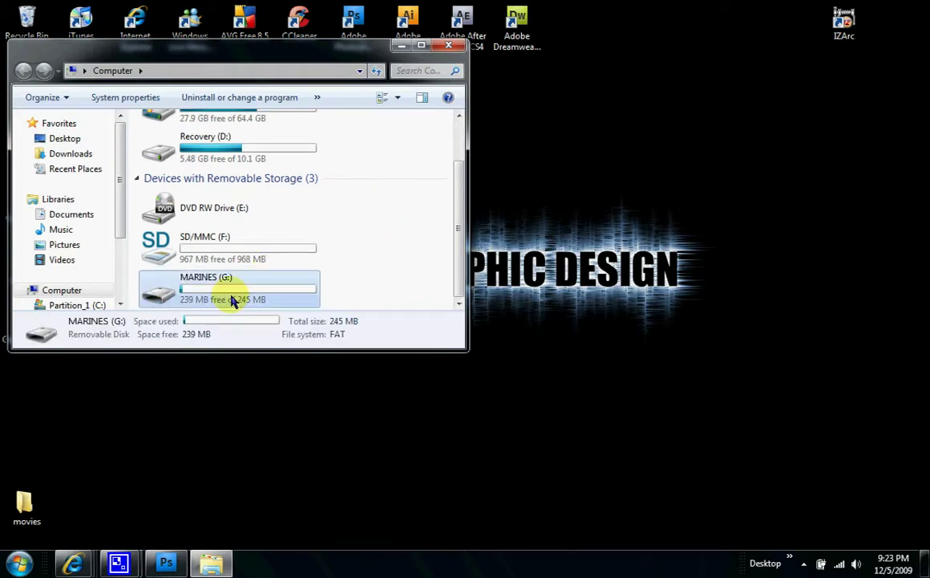
double_click(231, 300)
Preview the sun image, then close the drive folder and Photo Viewer.
double_click(164, 190)
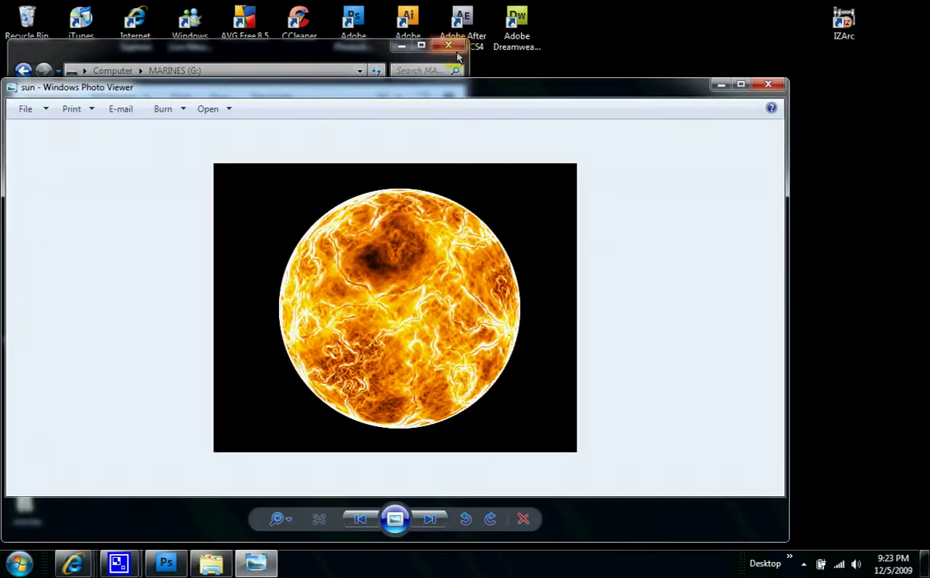
left_click(449, 45)
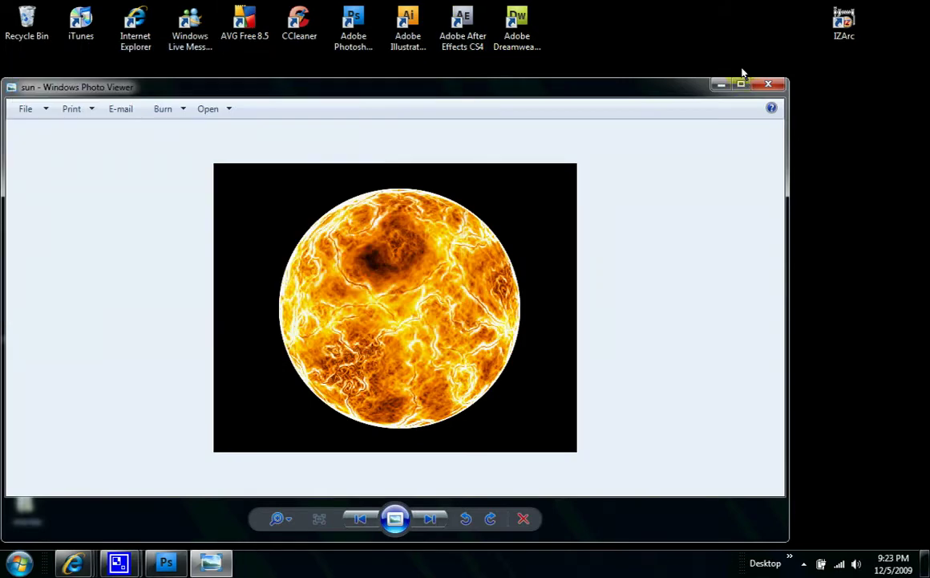
left_click(768, 83)
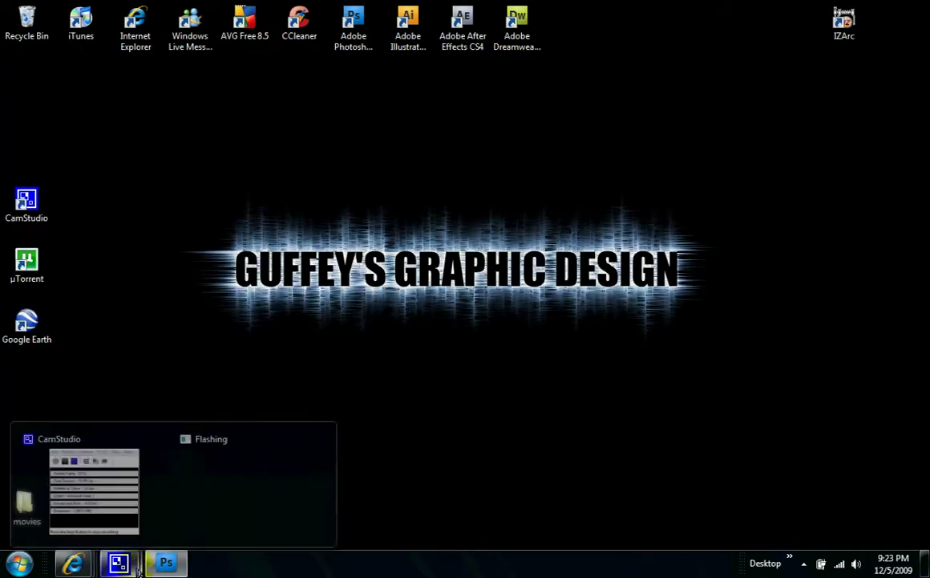
Create a new 900×800 pixel document in Photoshop.
left_click(156, 566)
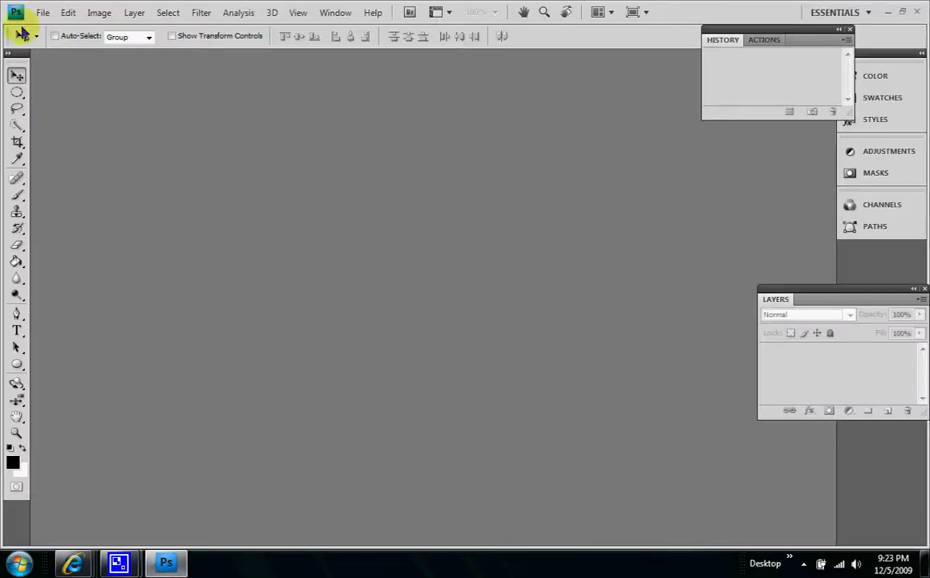
left_click(42, 12)
left_click(50, 30)
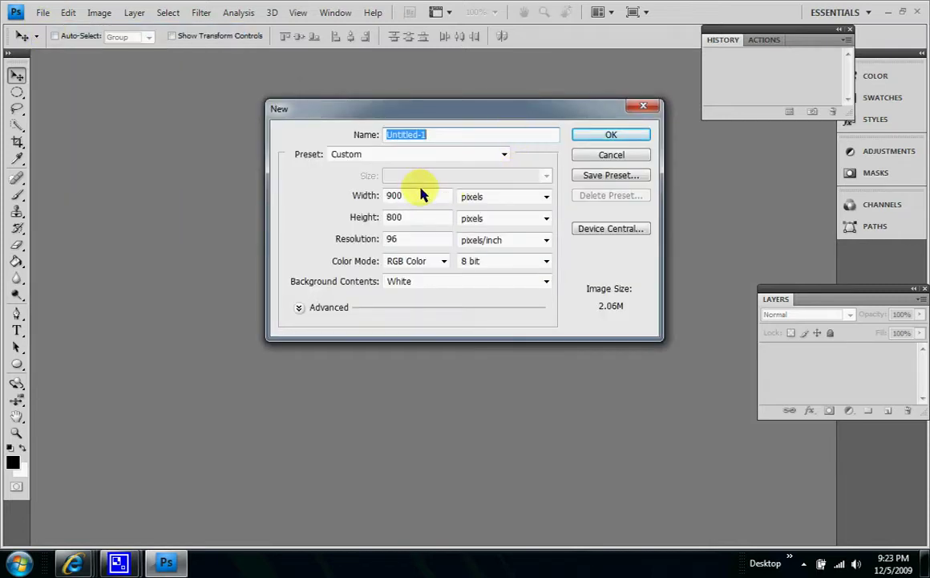
left_click(612, 136)
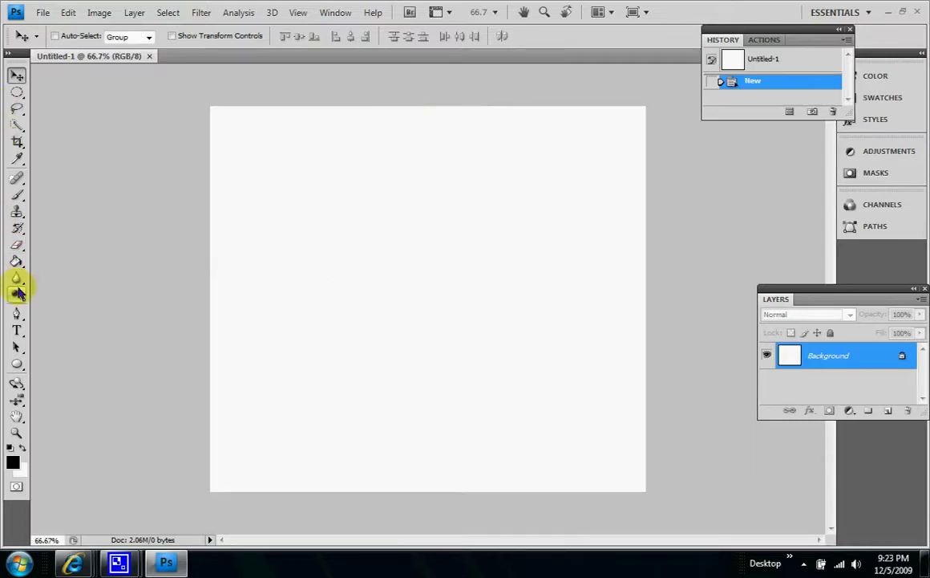
Fill the canvas black with the Paint Bucket and add an empty Layer 1.
left_click(16, 261)
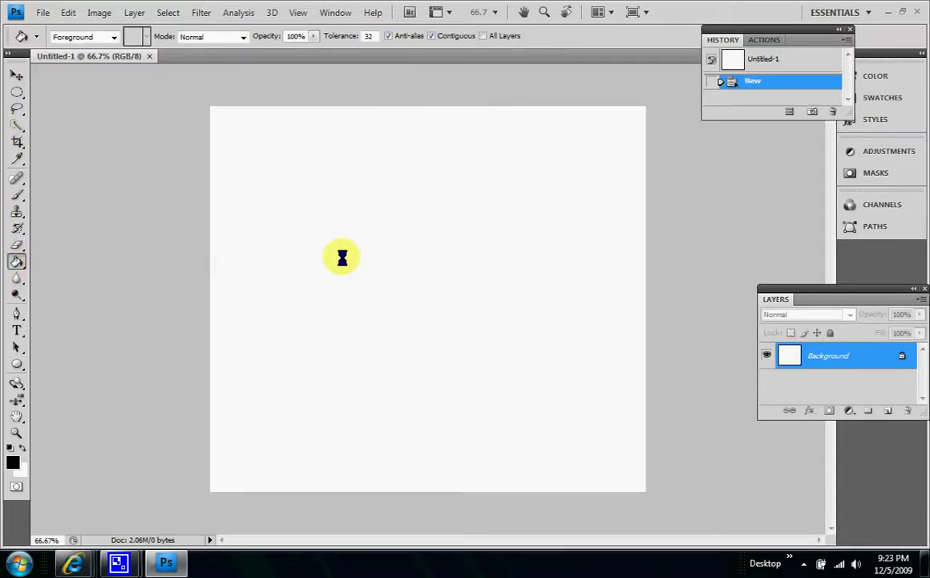
left_click(342, 258)
left_click(888, 410)
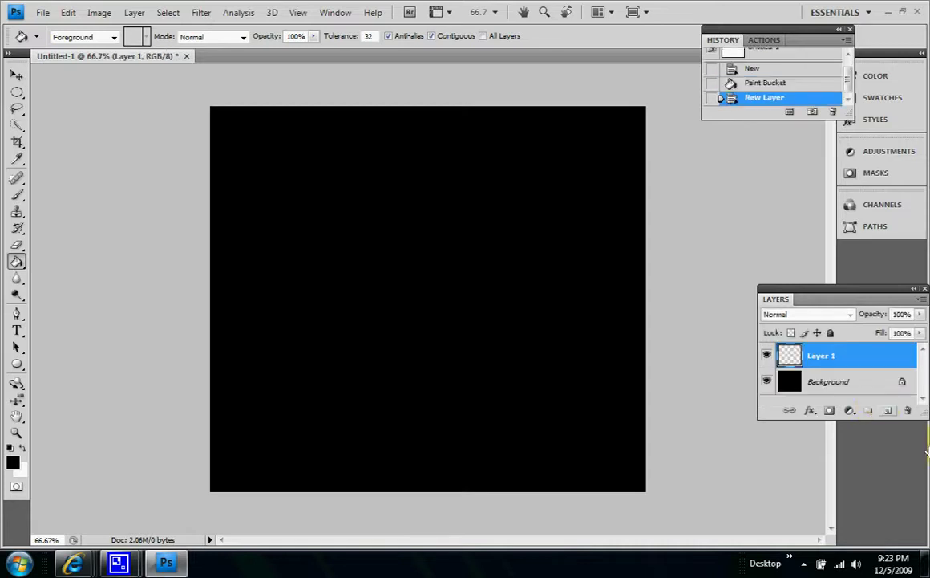
Select a large circle in the canvas centre and fill it with Render Clouds.
left_click(17, 93)
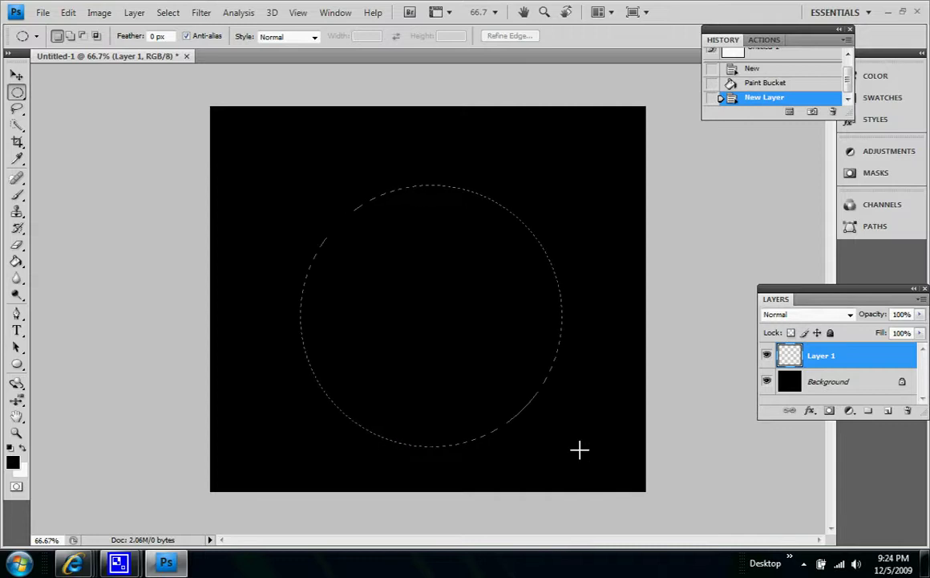
left_click_drag(580, 450, 574, 445)
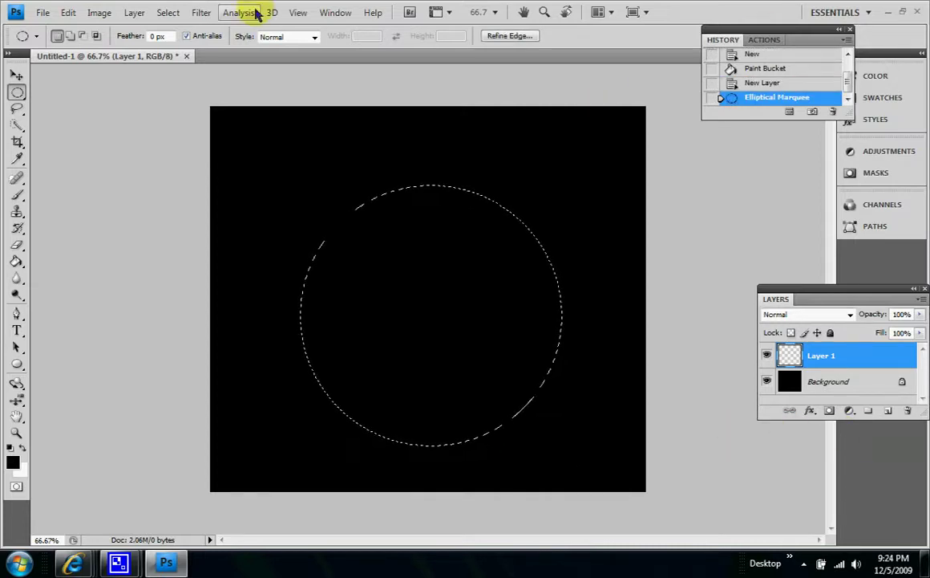
left_click(207, 13)
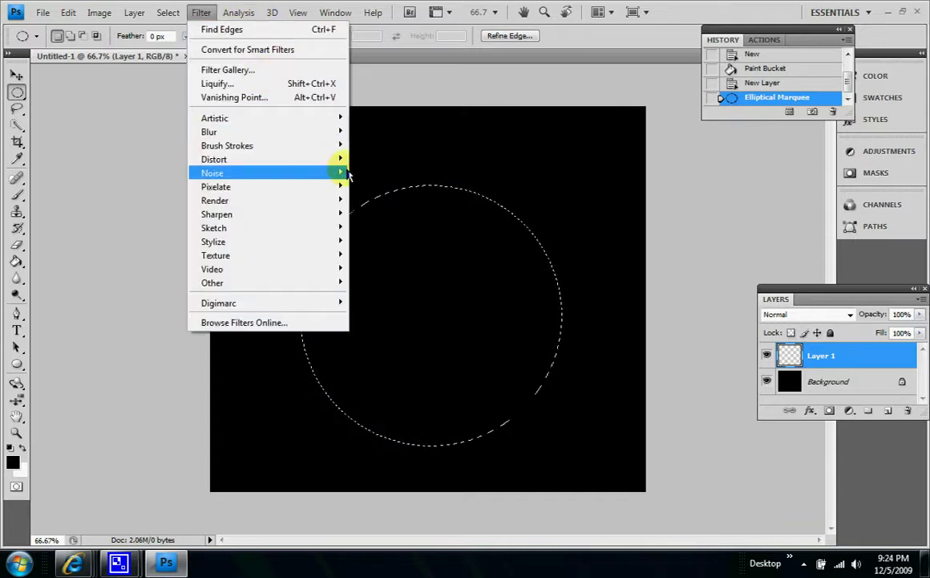
mouse_move(341, 173)
mouse_move(337, 200)
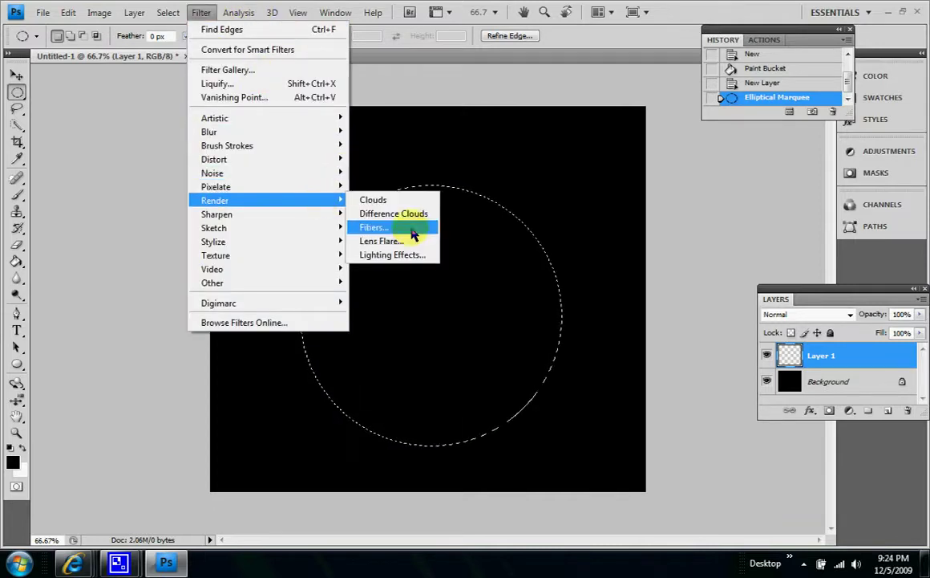
left_click(408, 200)
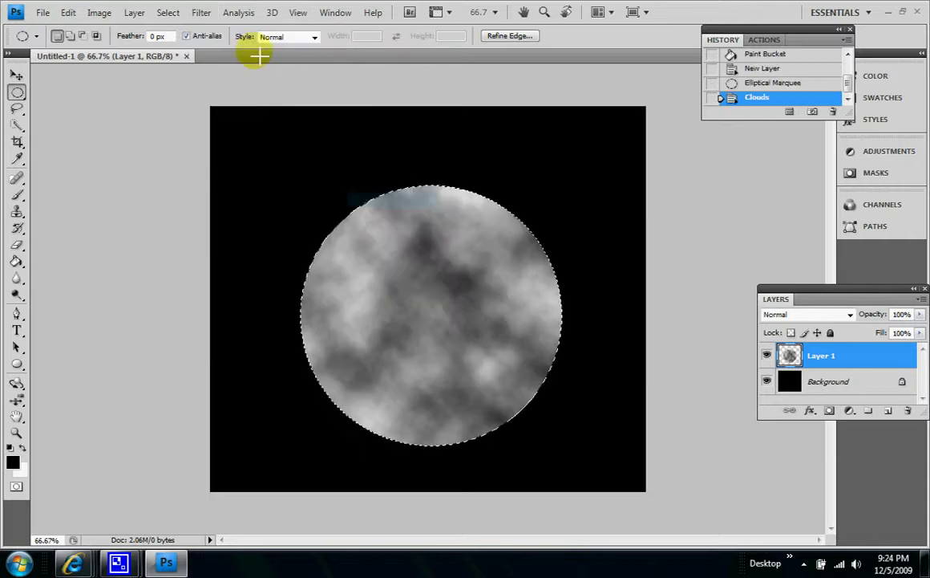
Apply Difference Clouds to the circle, then invert its tones.
left_click(201, 16)
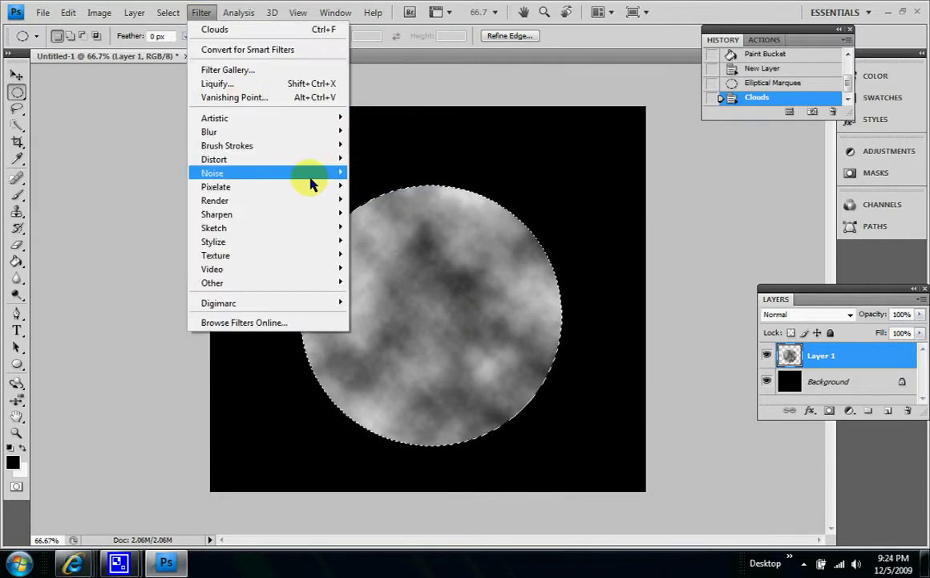
mouse_move(307, 206)
left_click(367, 214)
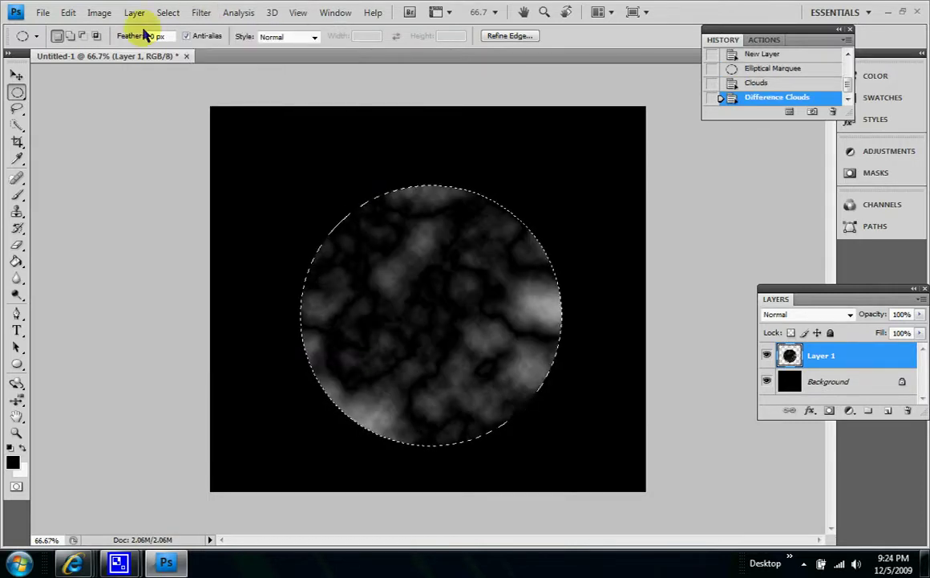
left_click(97, 16)
mouse_move(128, 48)
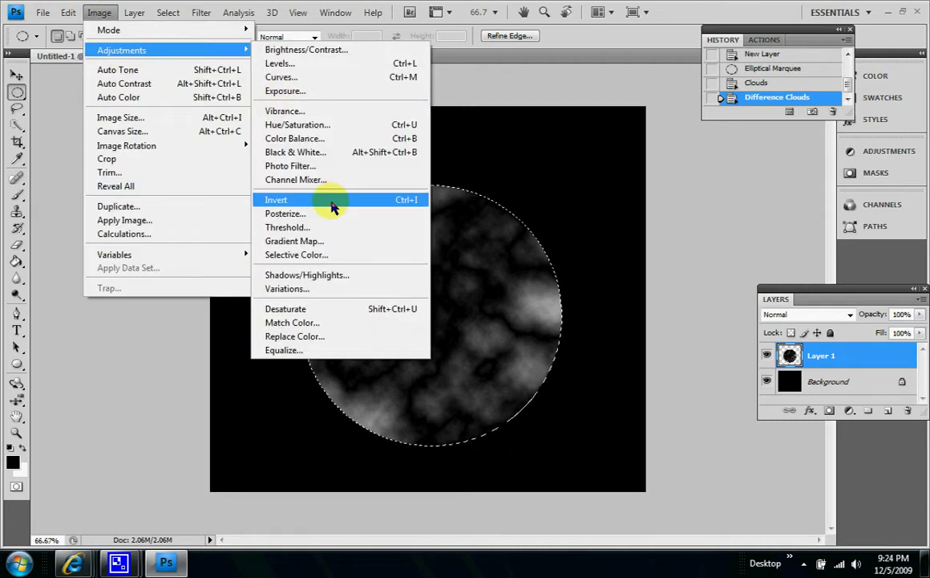
left_click(290, 204)
Drag the Levels midtone slider right to turn the clouds into bright veins.
left_click(100, 12)
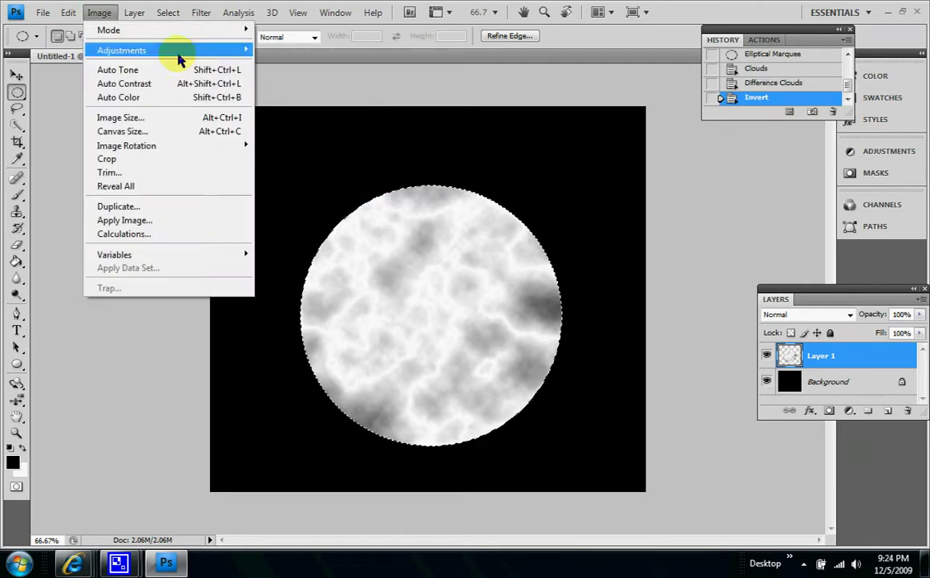
mouse_move(172, 51)
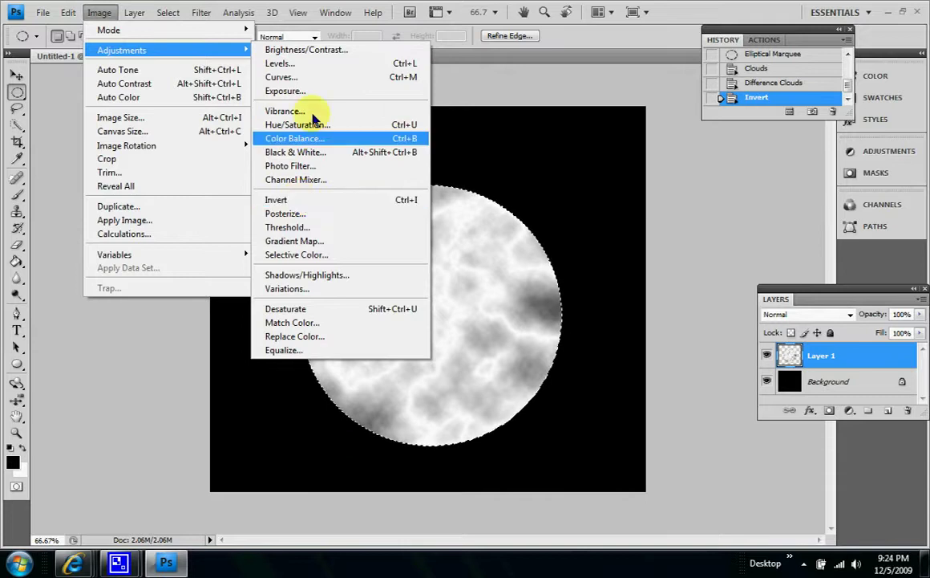
left_click(319, 64)
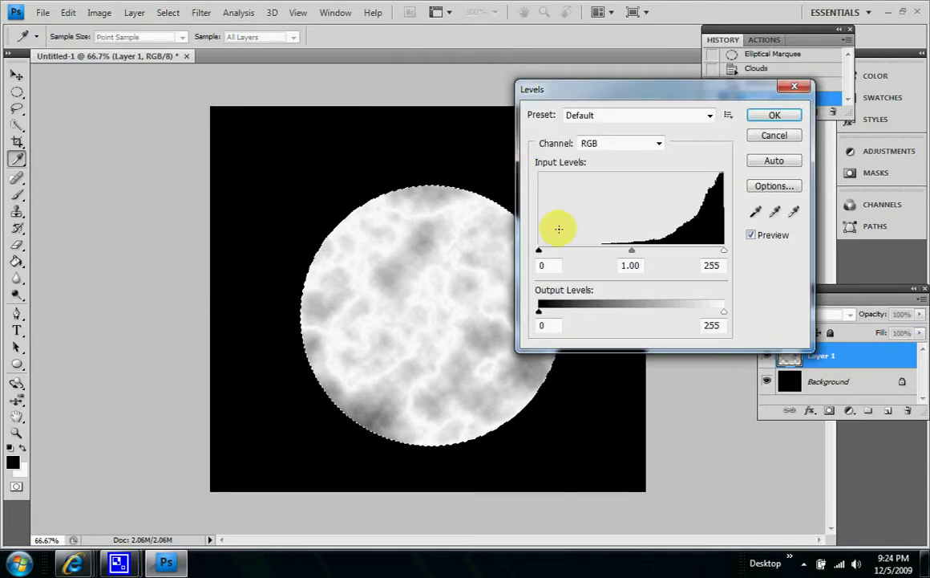
left_click_drag(632, 255, 712, 253)
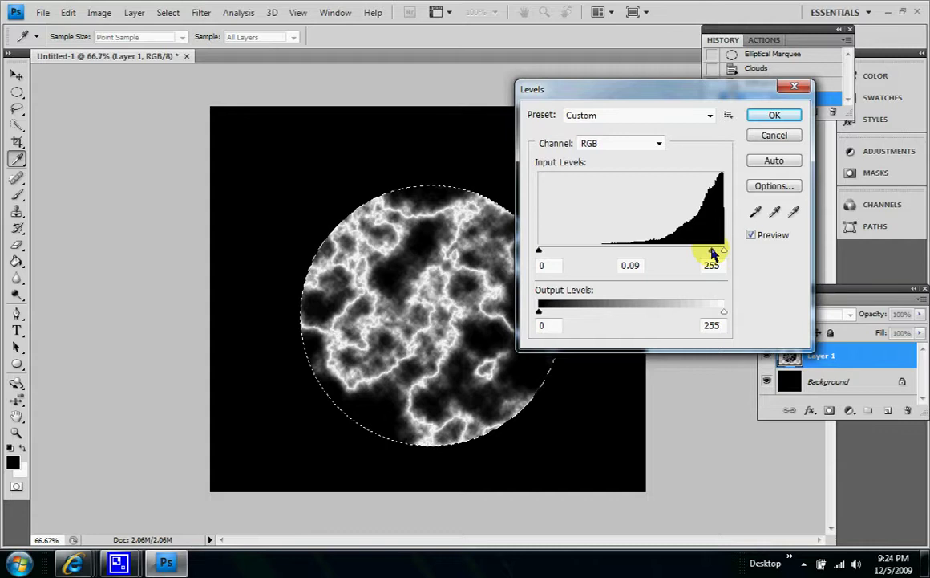
left_click(772, 115)
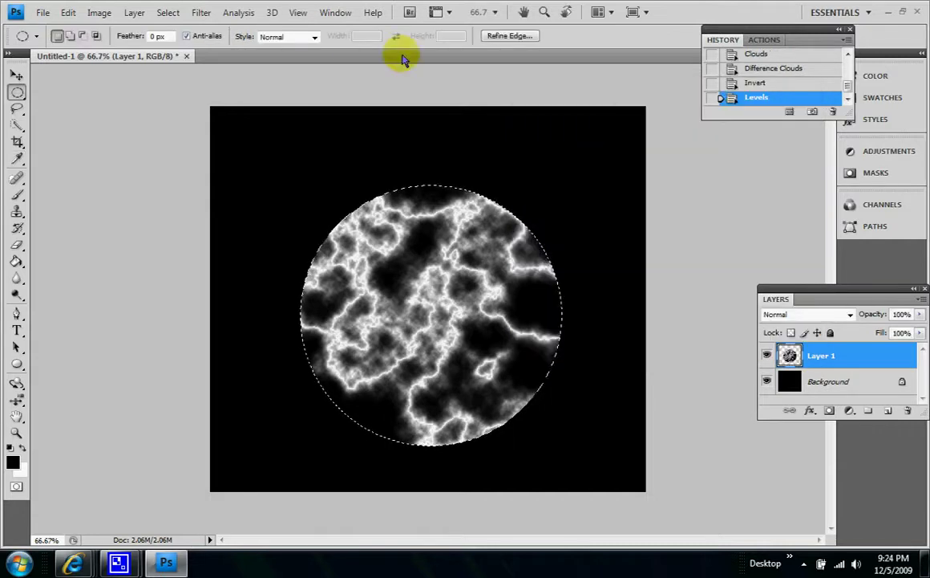
Apply Stylize > Find Edges to the circle, then try and cancel Posterize.
left_click(203, 13)
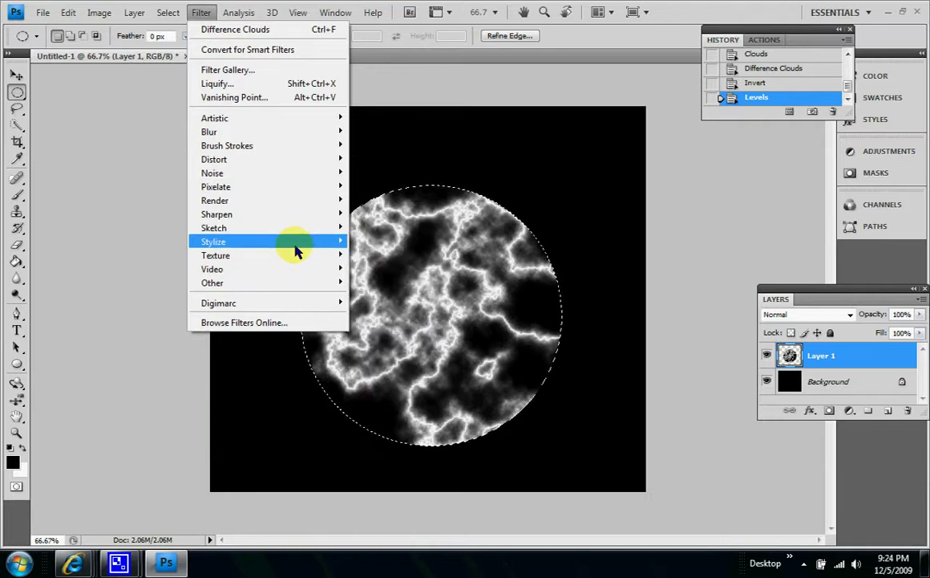
mouse_move(298, 243)
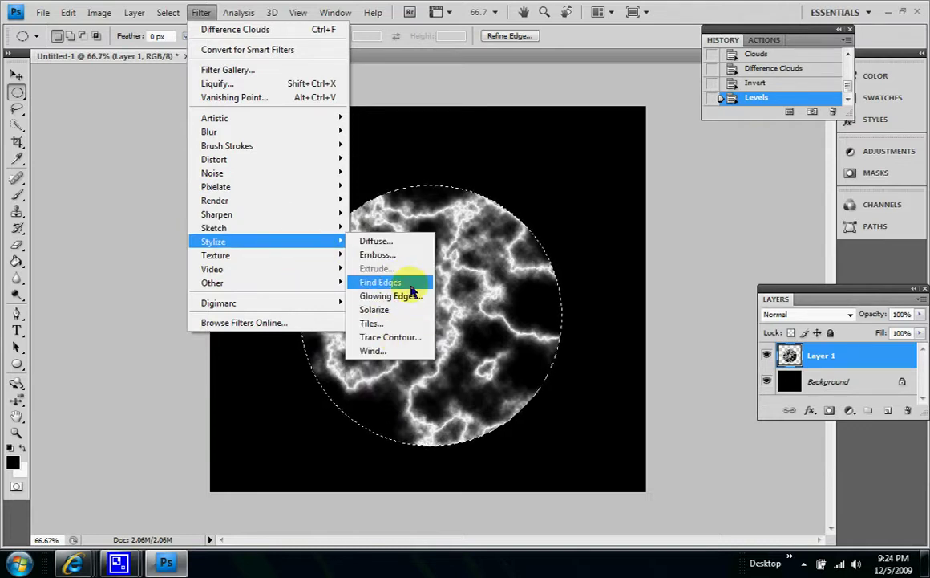
left_click(411, 284)
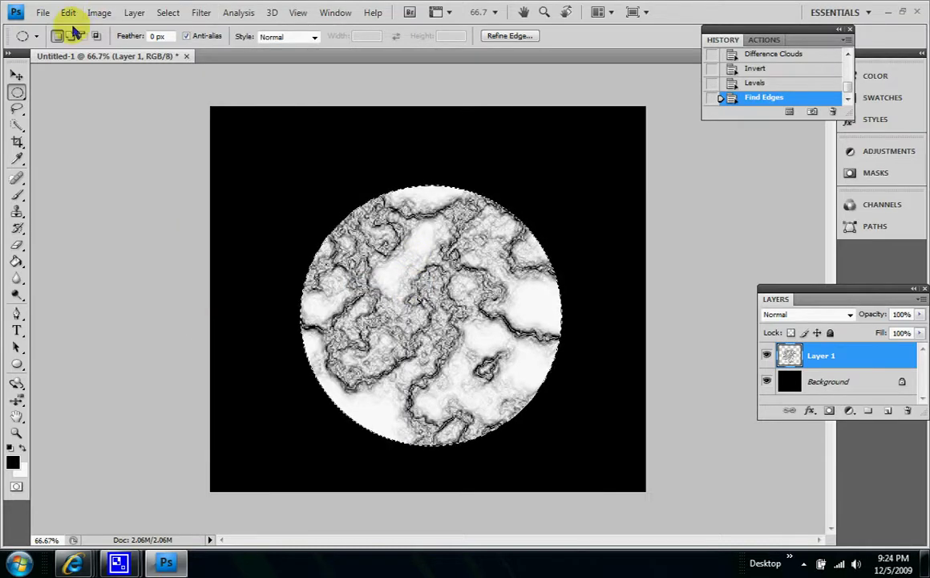
left_click(99, 13)
mouse_move(208, 50)
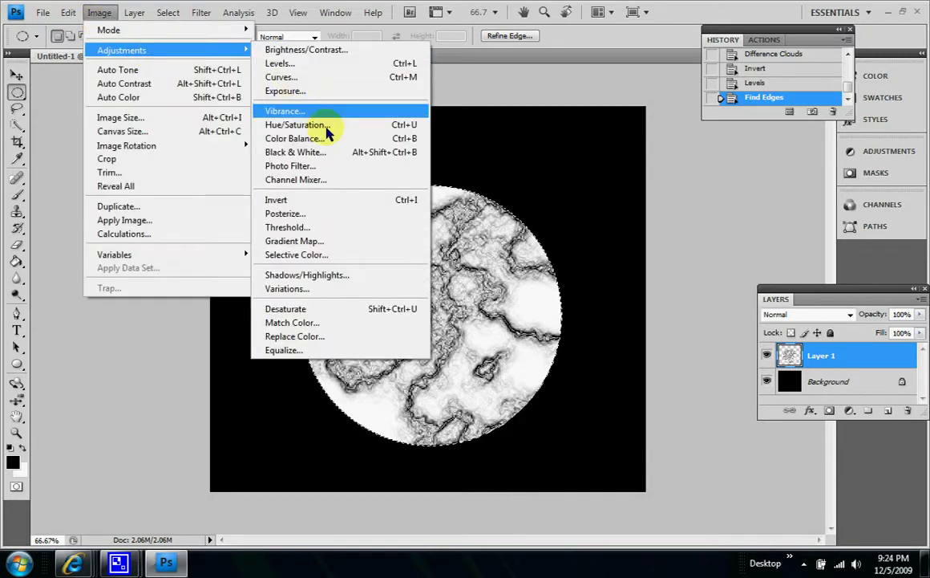
left_click(350, 213)
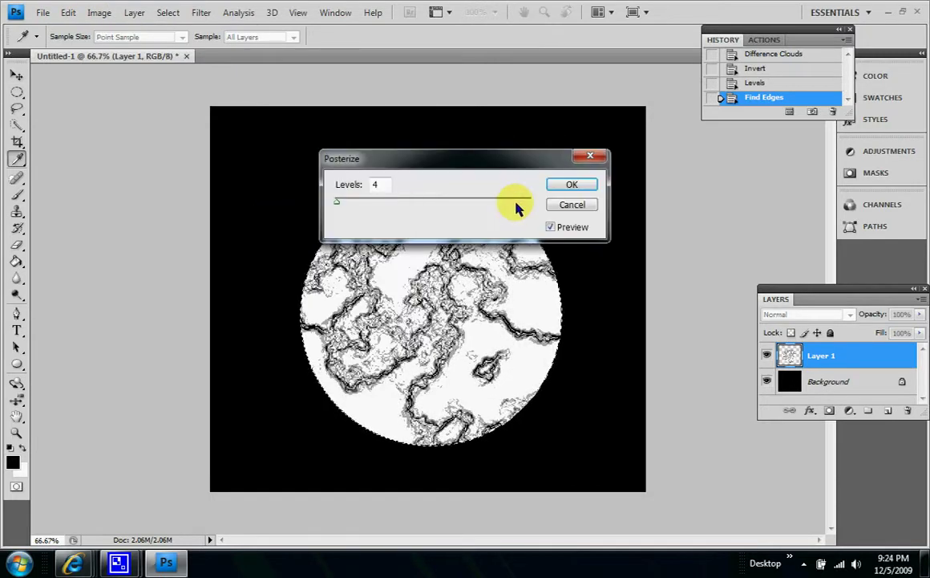
left_click(550, 205)
Invert the circle's tones again to get glowing white vein outlines.
left_click(99, 13)
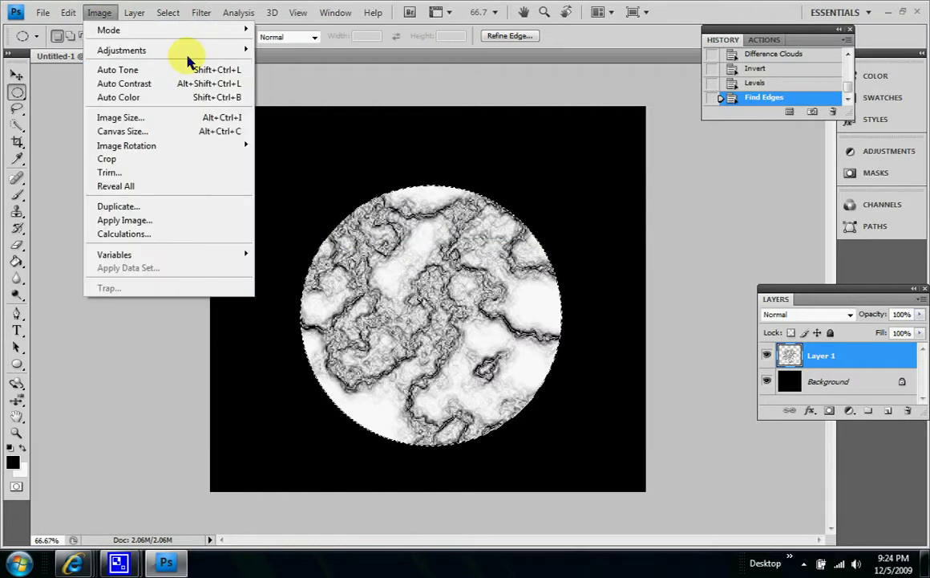
mouse_move(202, 52)
left_click(338, 199)
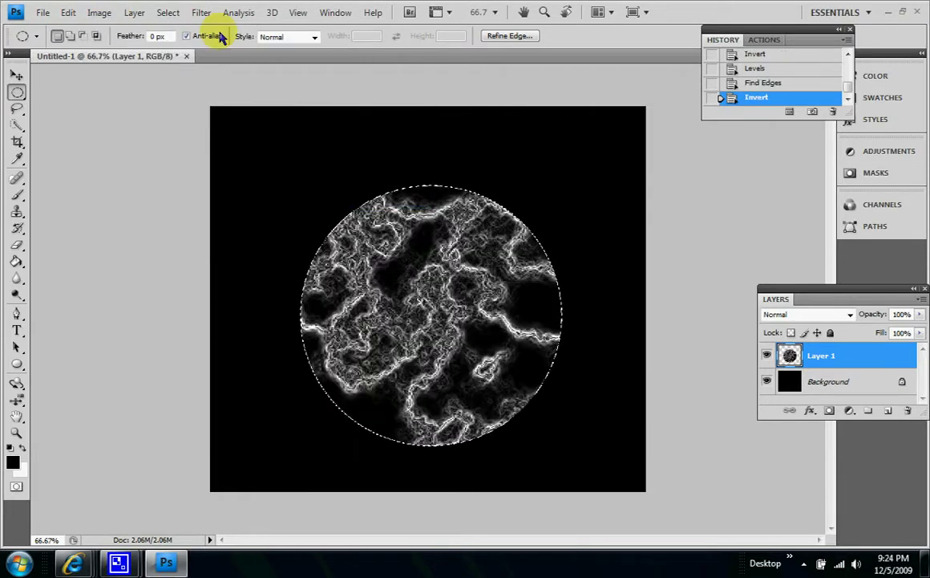
left_click(98, 13)
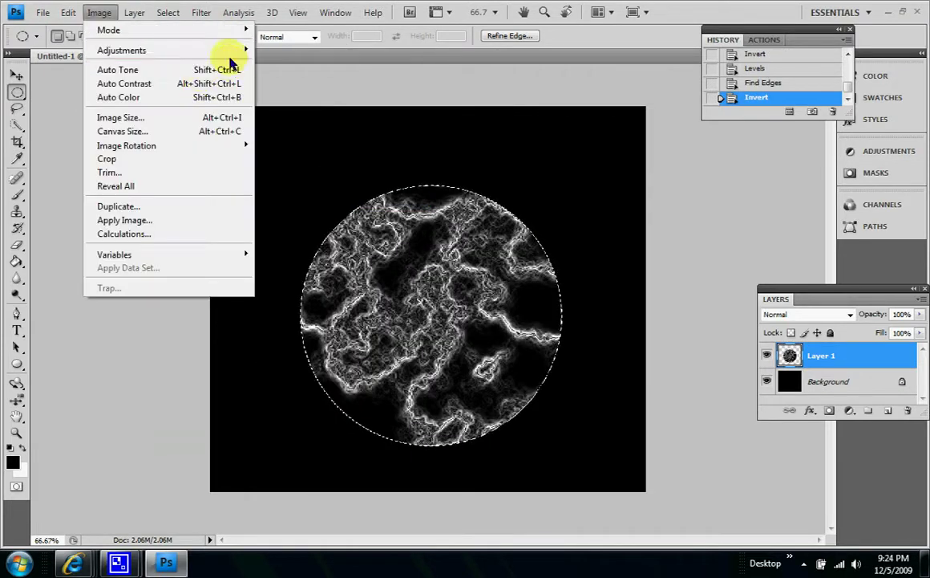
Colorize the veined circle in Hue/Saturation with Saturation 100.
mouse_move(228, 51)
left_click(365, 124)
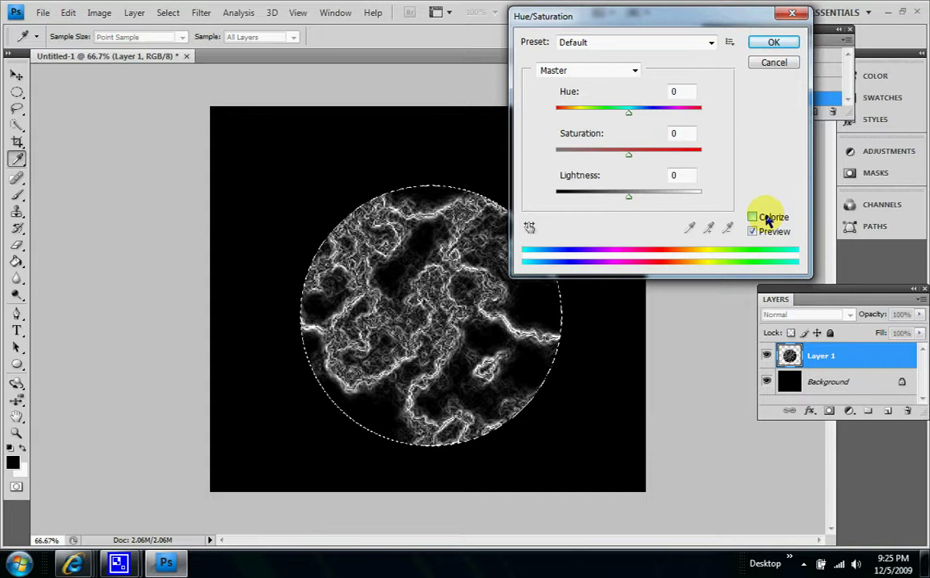
left_click(764, 218)
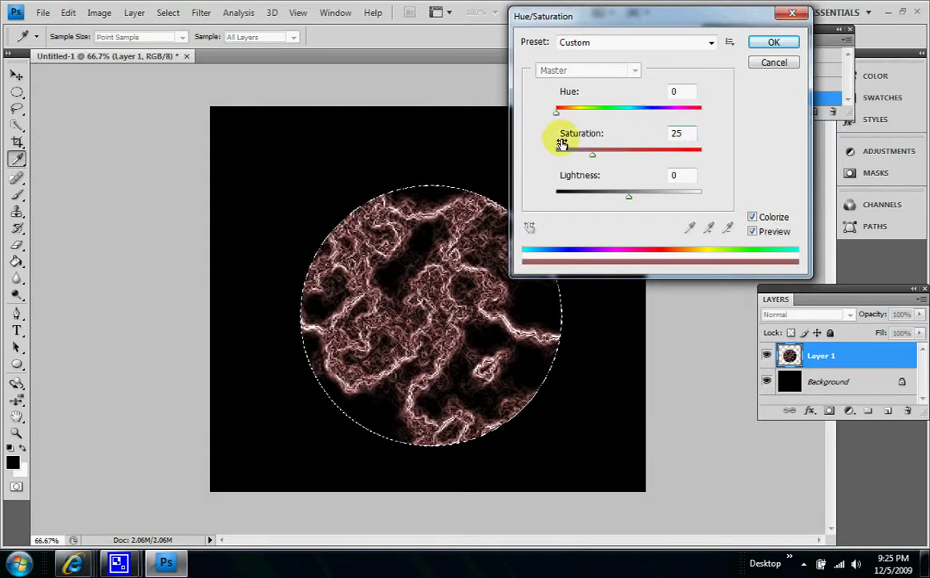
double_click(682, 133)
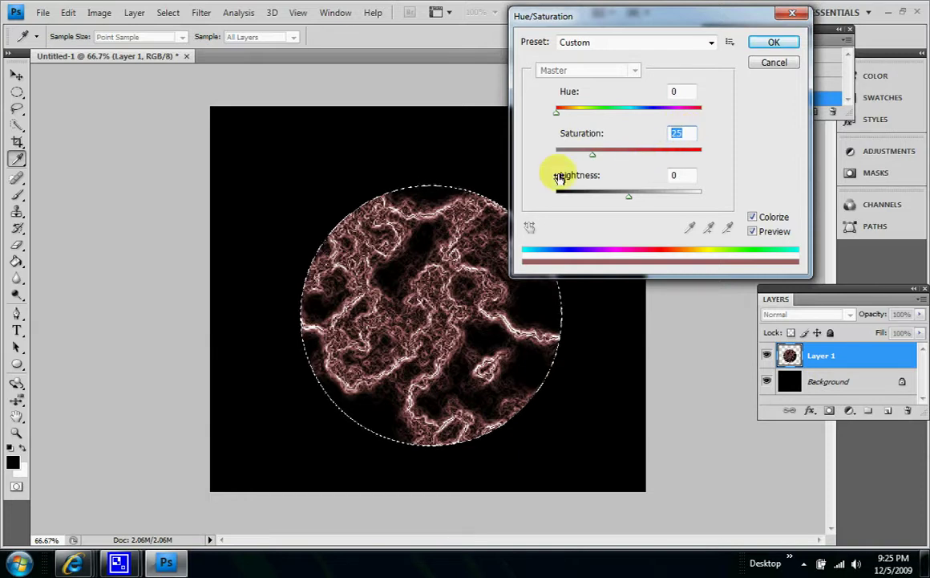
type("100")
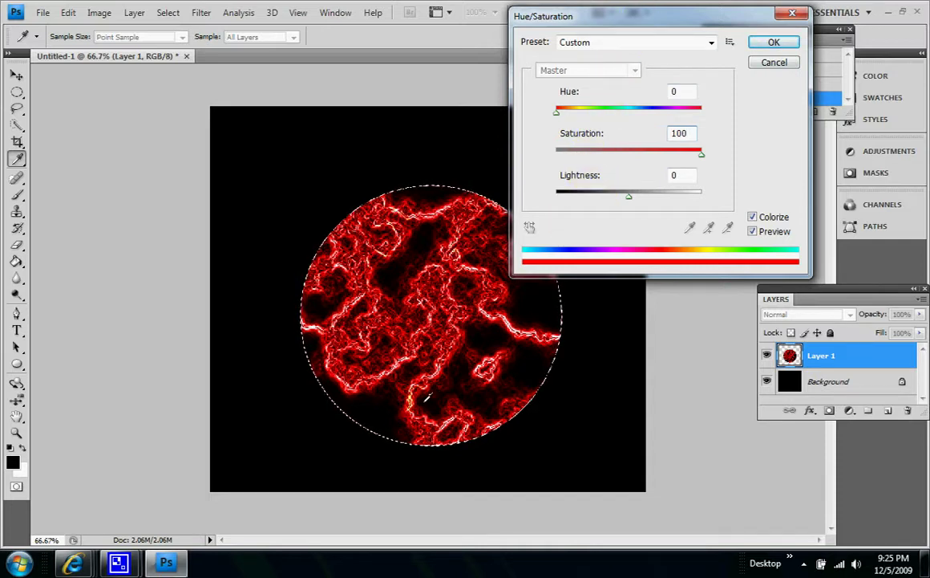
left_click(774, 46)
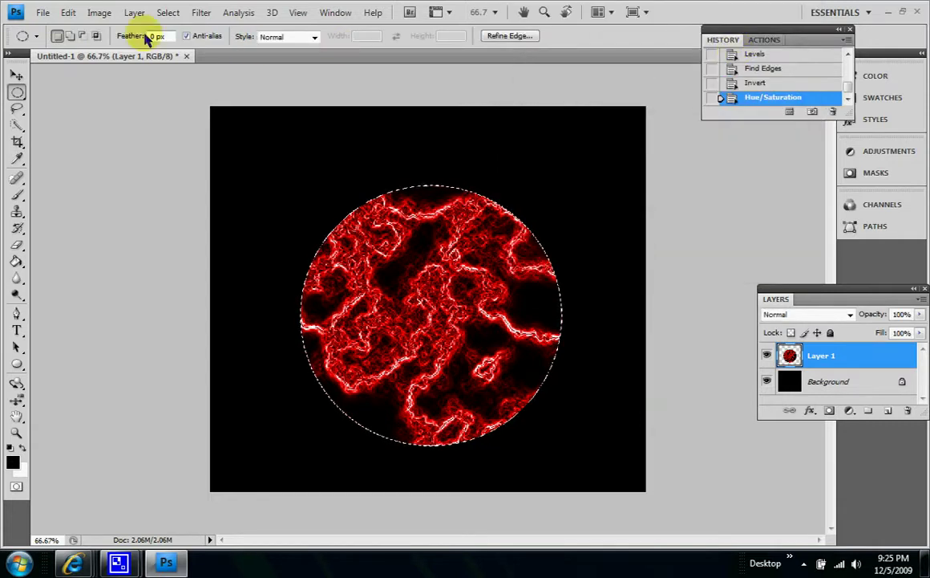
Duplicate Layer 1 as Layer 1 copy.
left_click(134, 12)
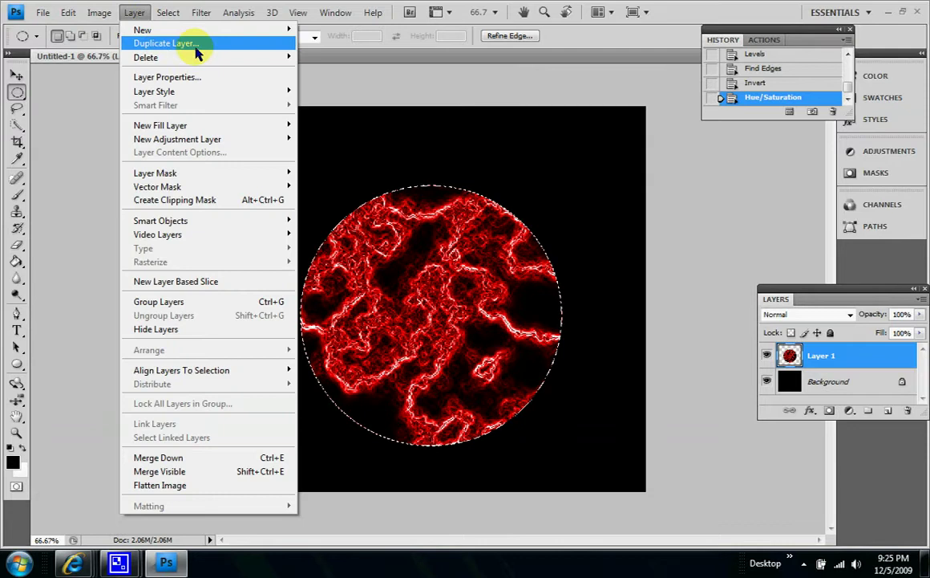
left_click(229, 42)
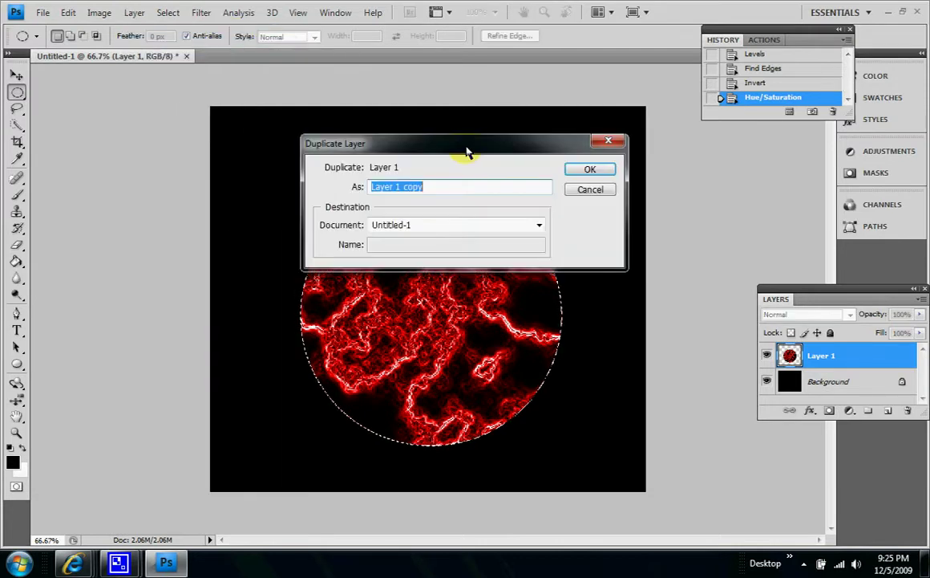
left_click(590, 170)
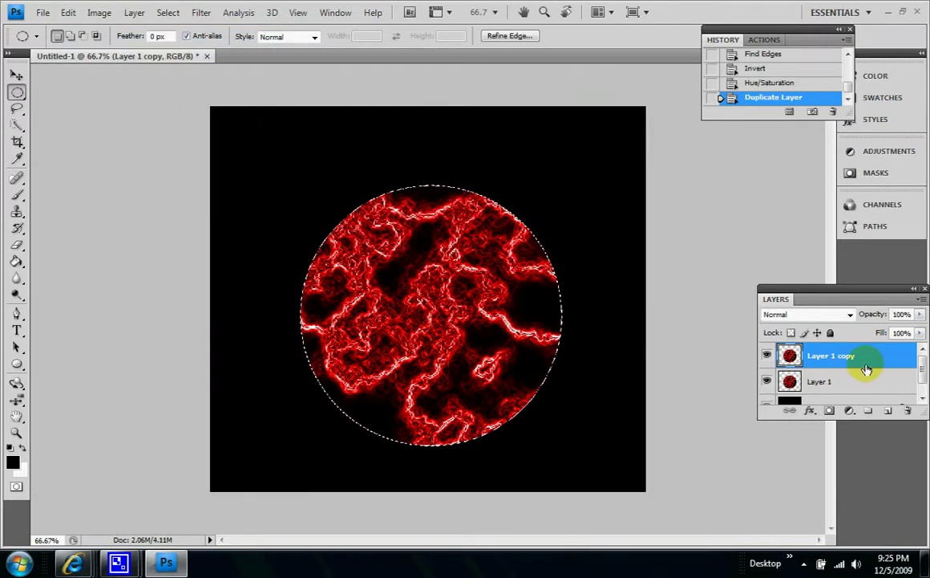
Colorize the copy orange in Hue/Saturation with Hue 30 and Saturation 100.
left_click(99, 13)
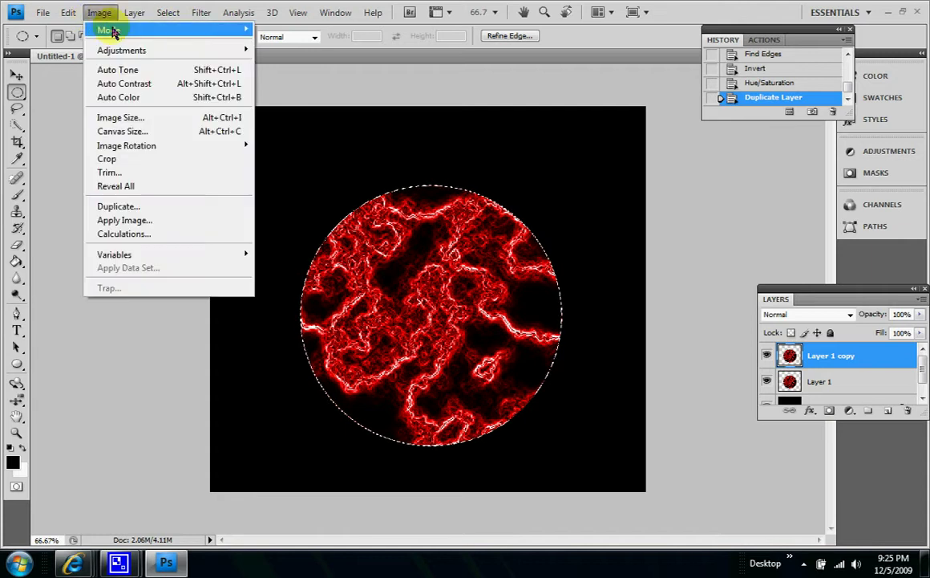
mouse_move(117, 36)
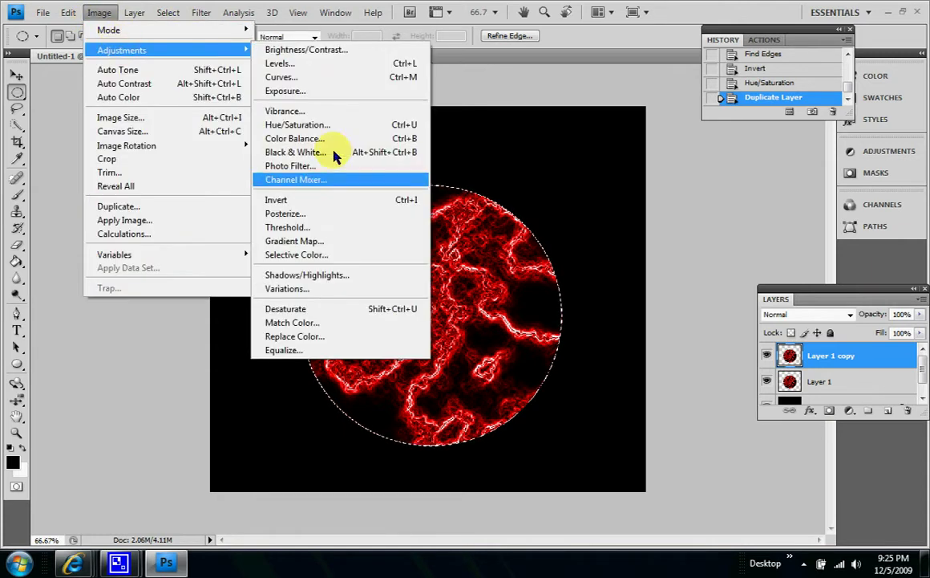
left_click(343, 126)
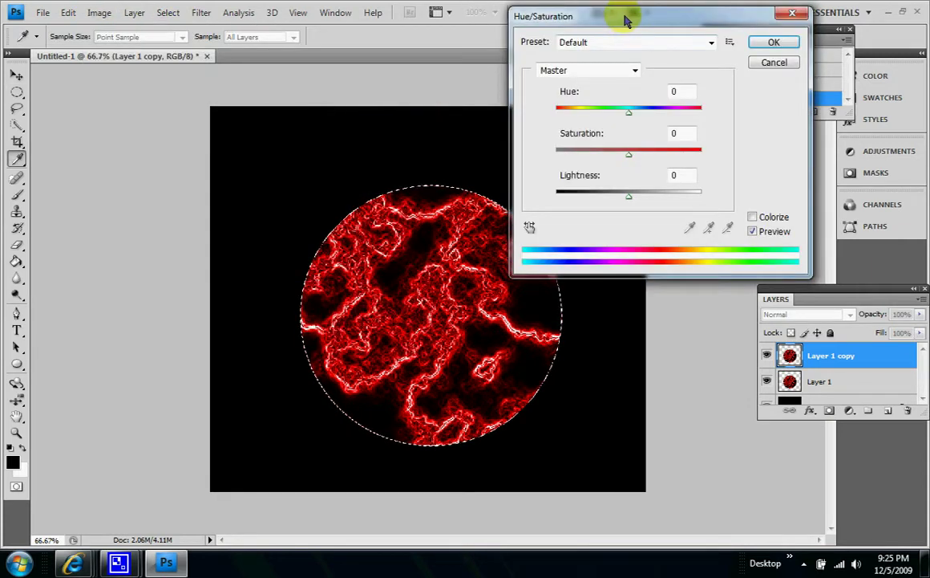
left_click_drag(569, 20, 595, 19)
left_click(780, 214)
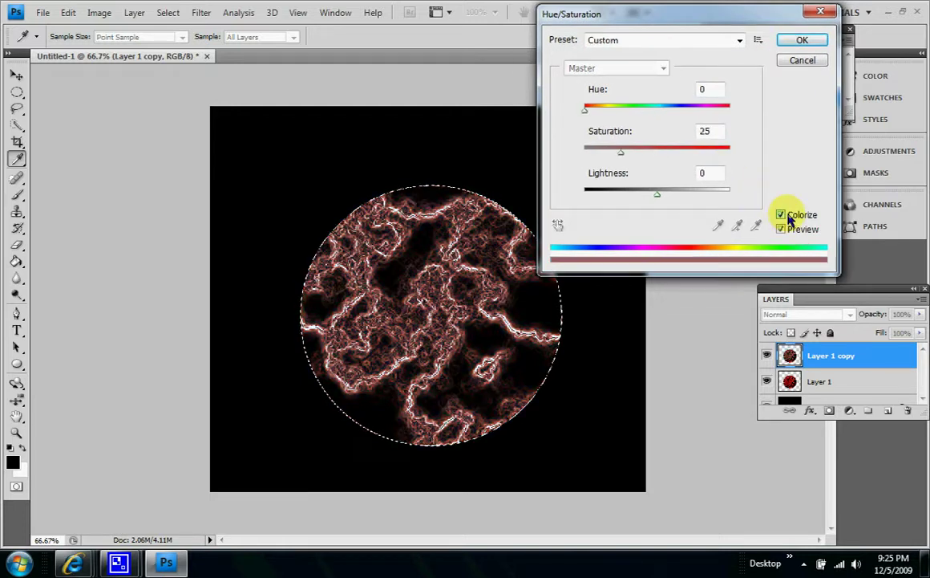
left_click_drag(715, 92, 674, 93)
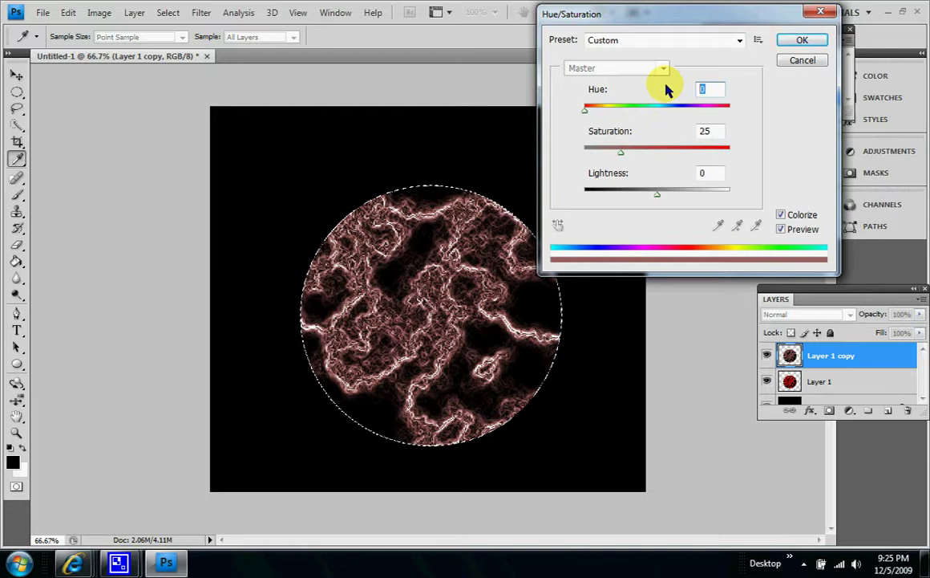
type("35")
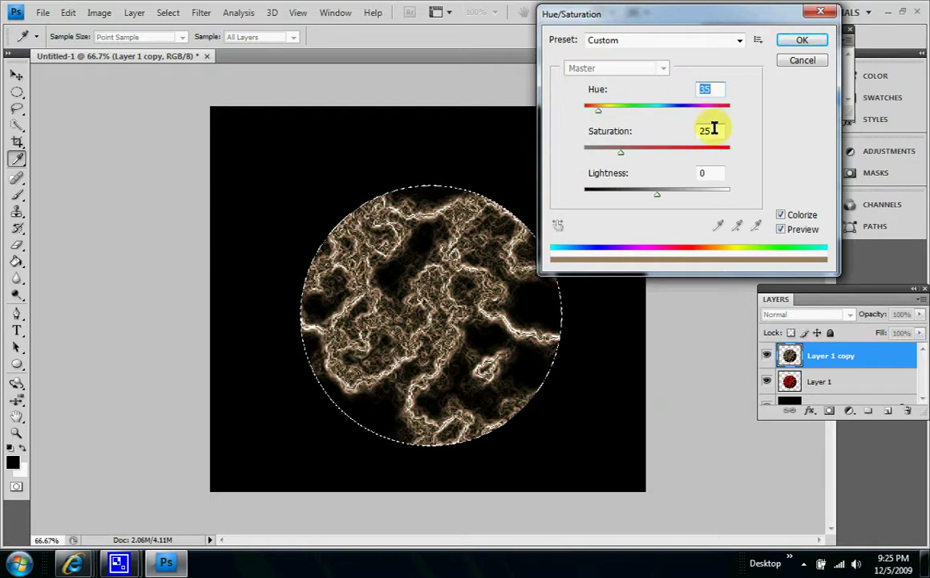
left_click_drag(714, 129, 672, 148)
type("0")
left_click_drag(586, 147, 588, 144)
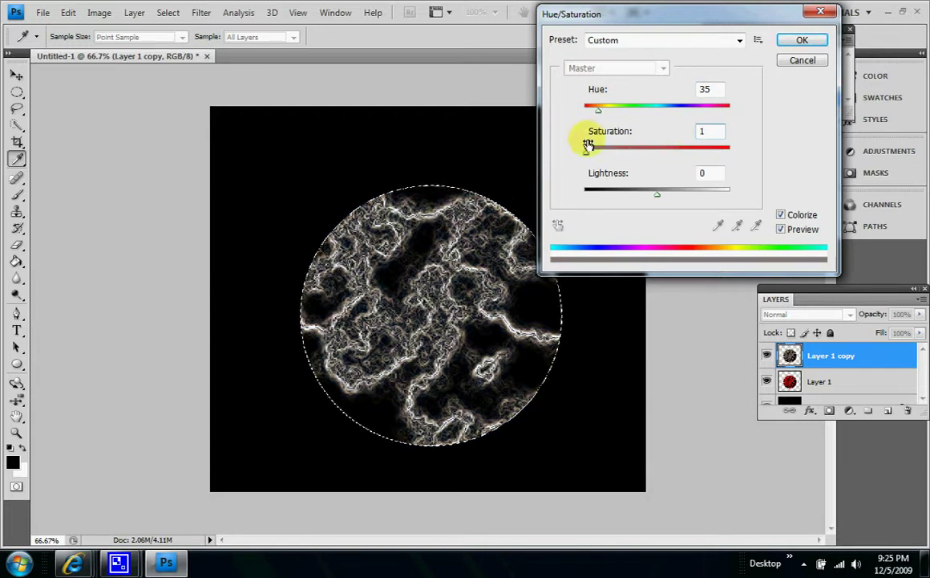
type("00")
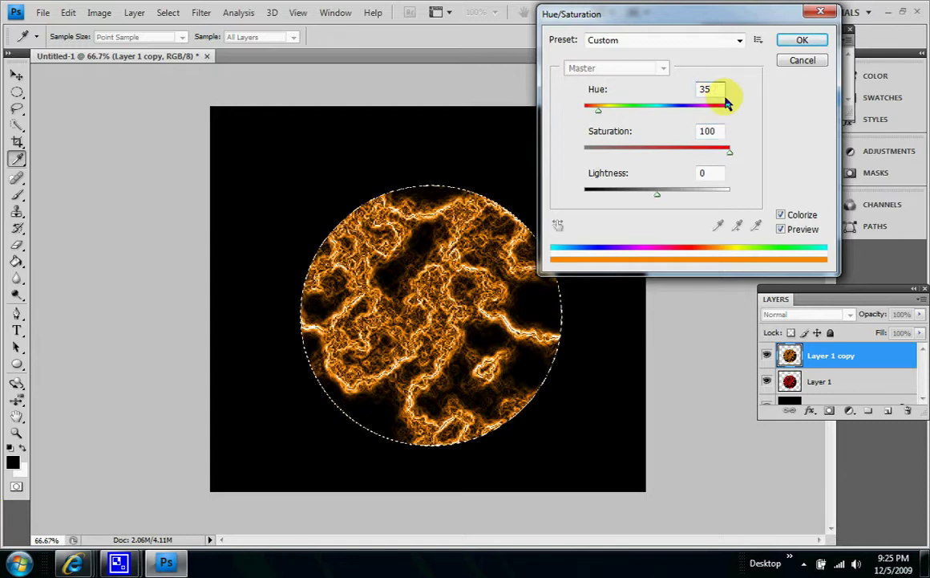
key("BackSpace")
type("0")
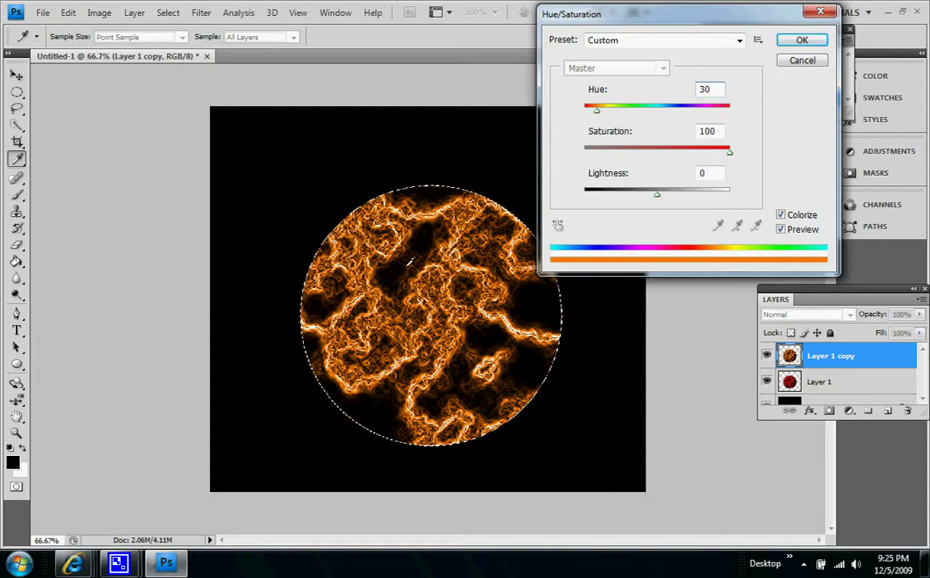
left_click(804, 42)
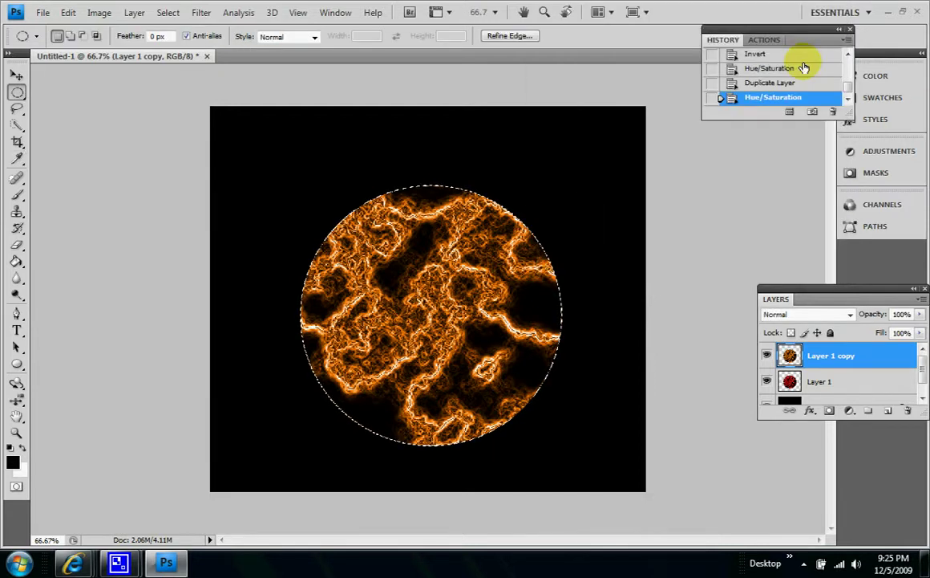
Set the orange copy to Screen blending and merge it down into Layer 1.
left_click(851, 318)
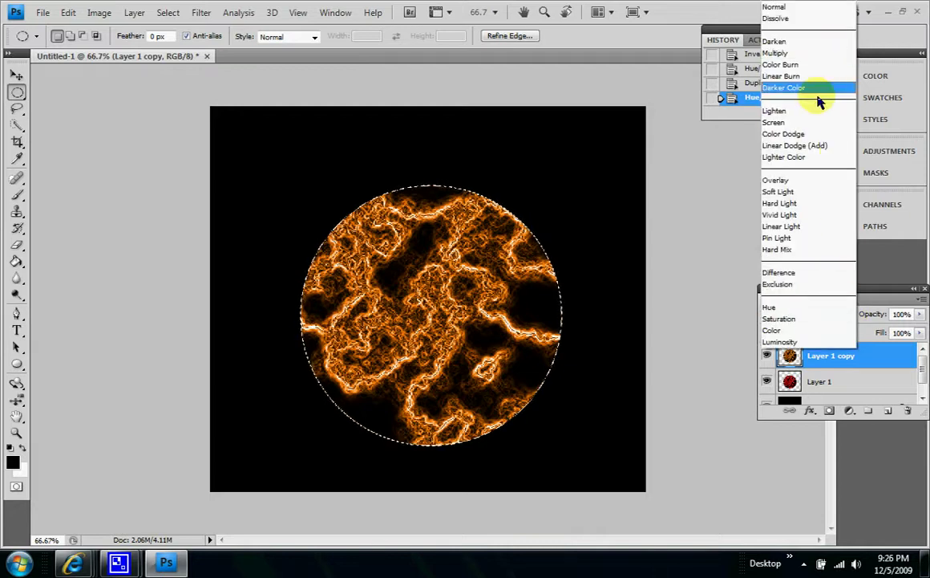
left_click(813, 125)
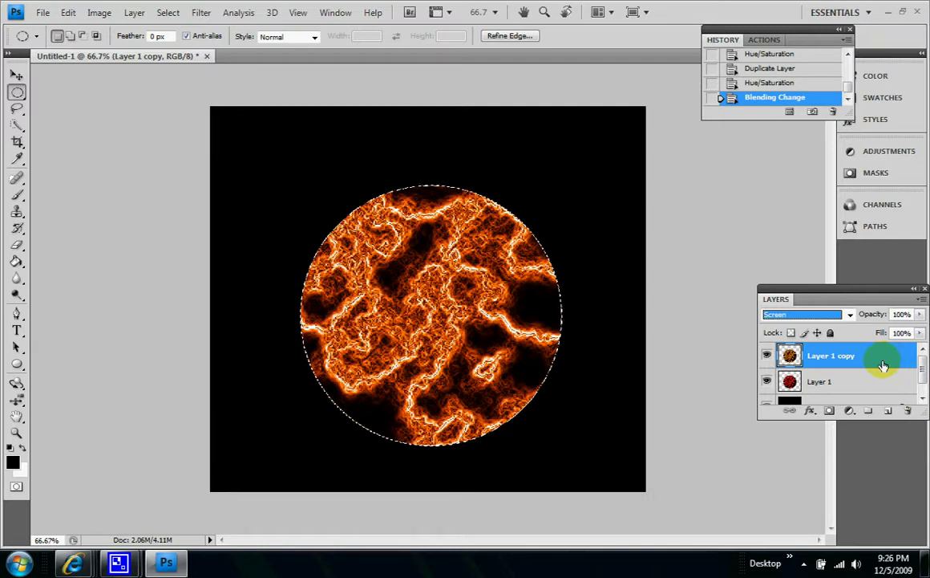
right_click(858, 366)
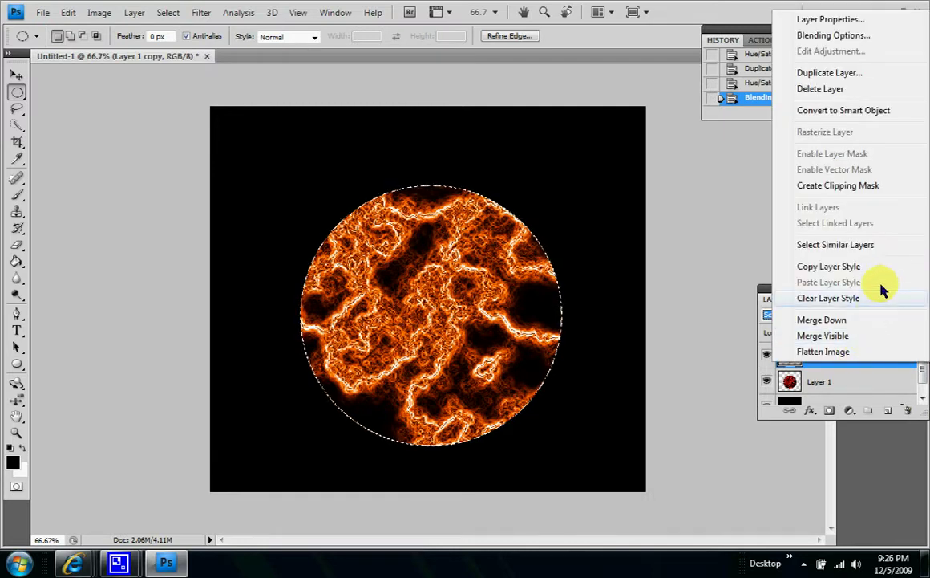
left_click(868, 320)
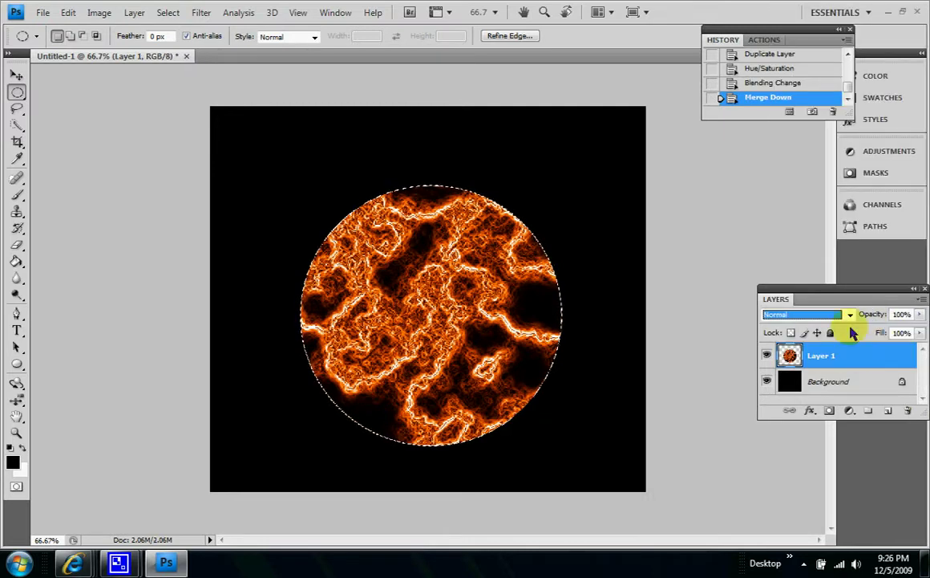
Set Layer 1's blend mode to Screen and hide the layer.
left_click(851, 317)
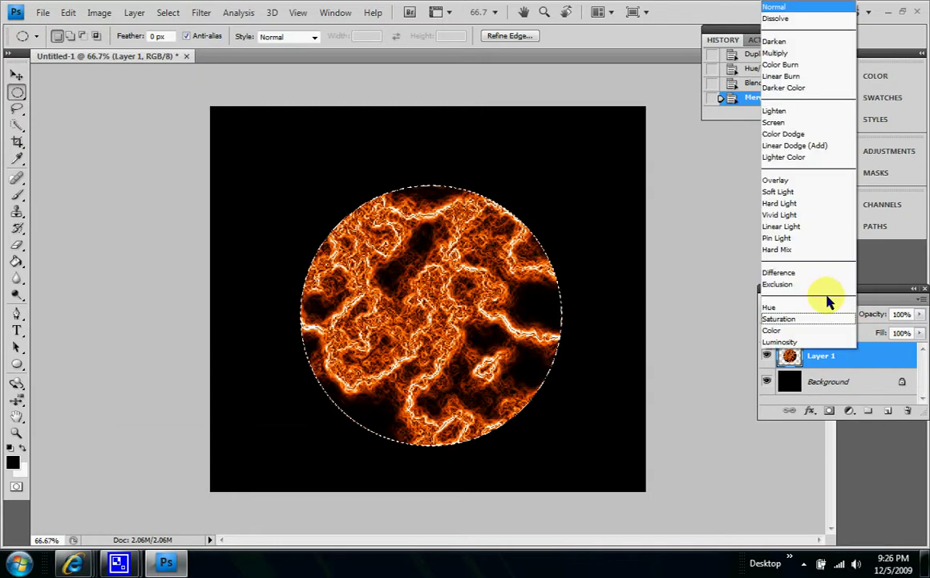
left_click(791, 125)
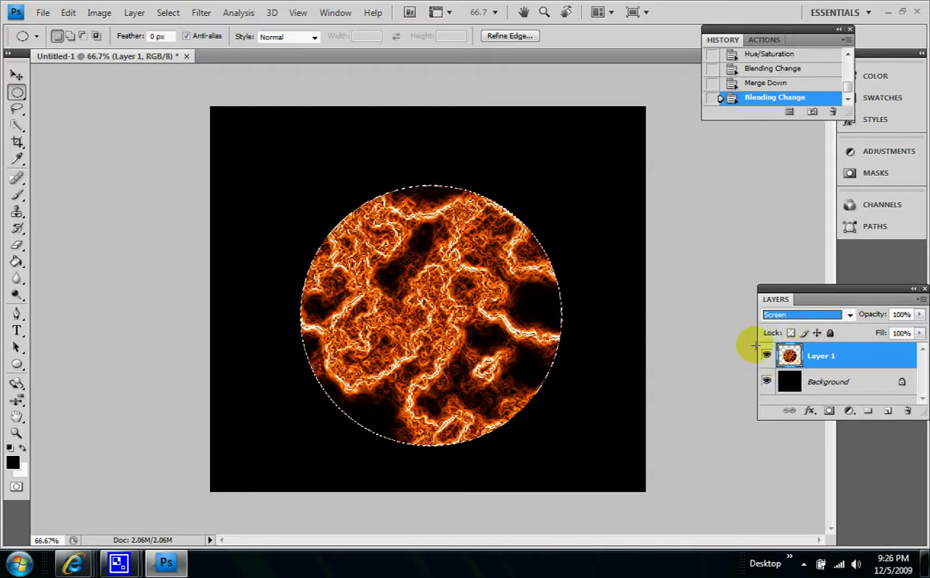
left_click(766, 356)
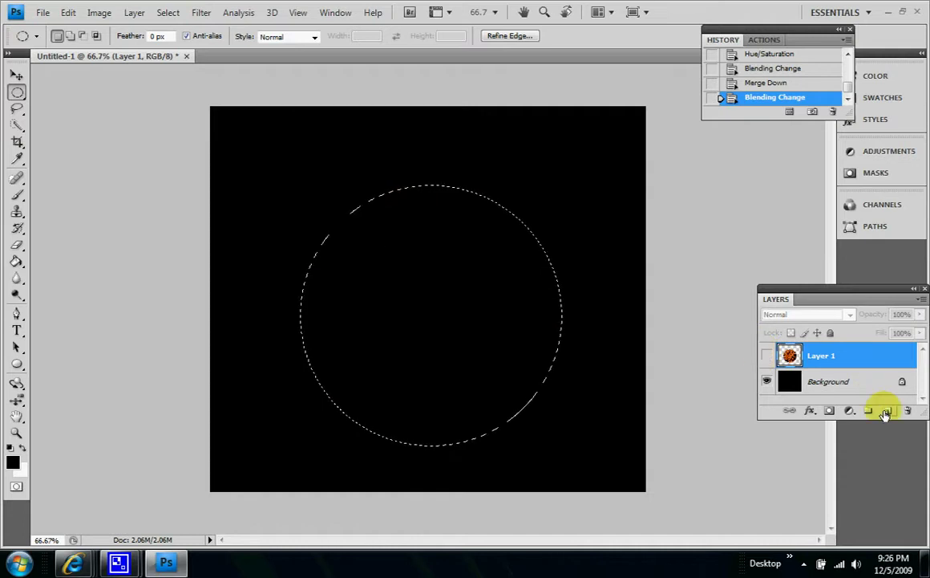
Add a new Layer 2 and fill the circle with Render Clouds.
left_click(888, 410)
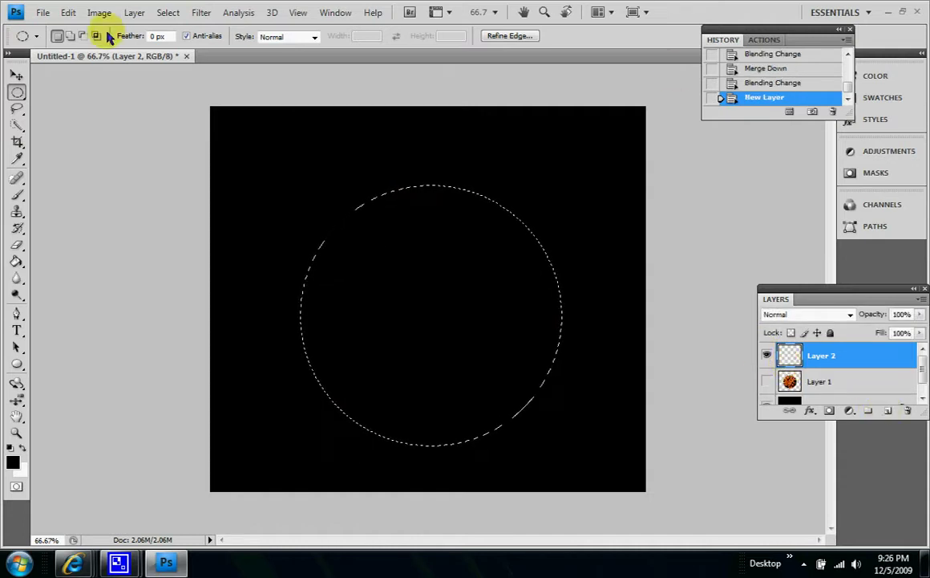
left_click(206, 16)
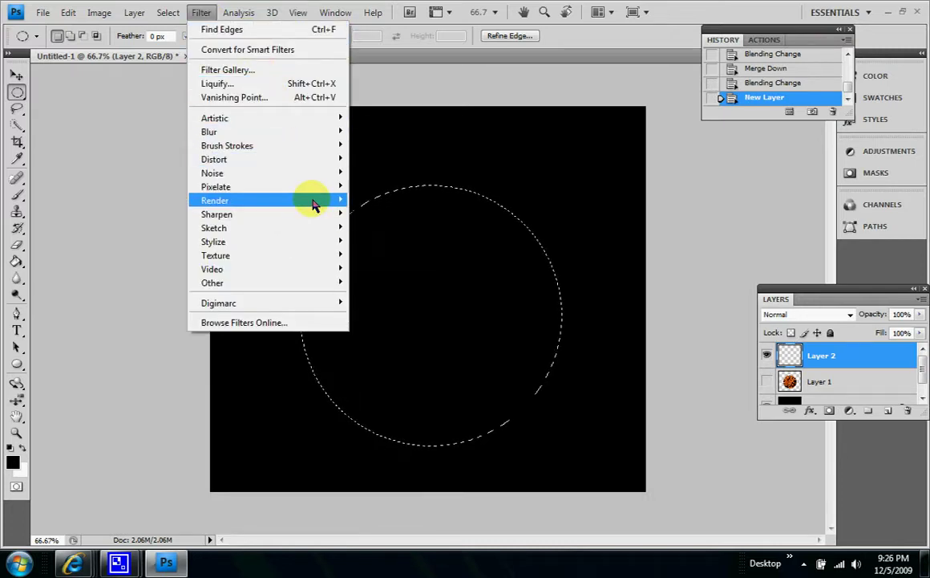
mouse_move(341, 201)
left_click(371, 197)
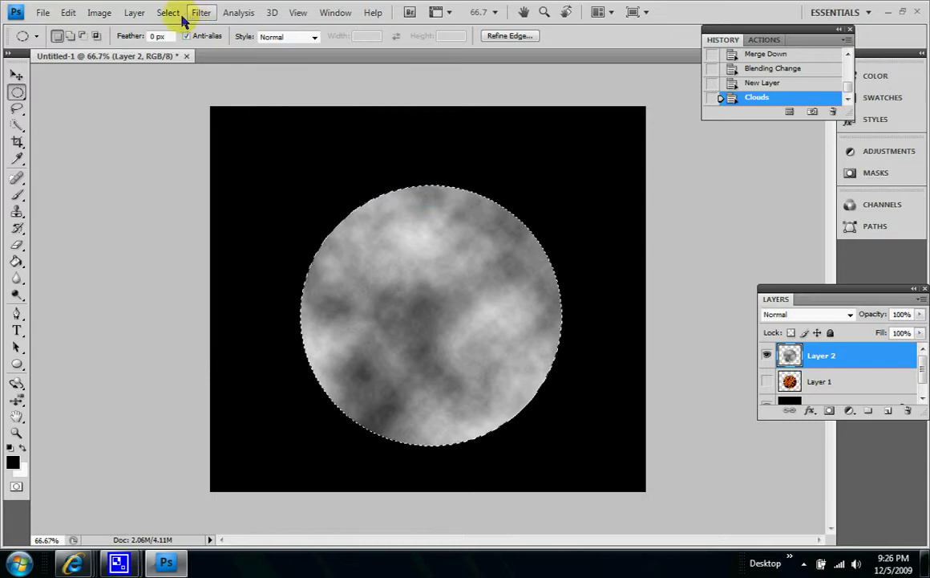
Apply Difference Clouds to the circle and invert it into a pale marbled texture.
left_click(197, 14)
mouse_move(321, 200)
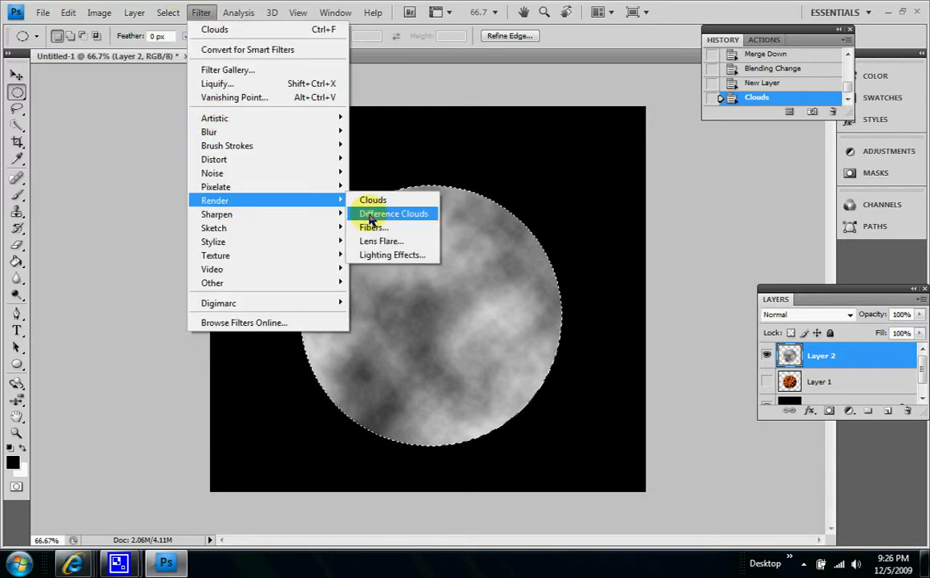
left_click(371, 214)
left_click(94, 14)
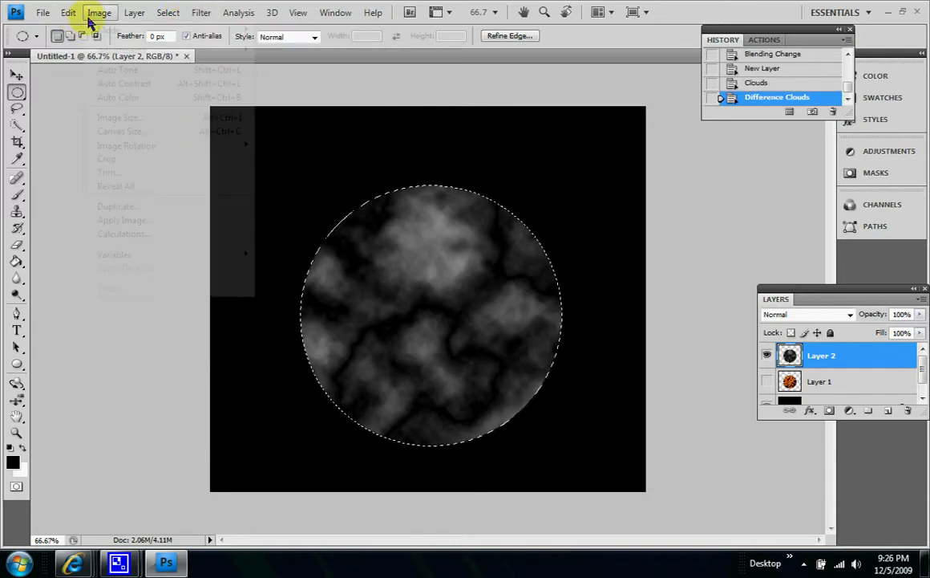
mouse_move(140, 52)
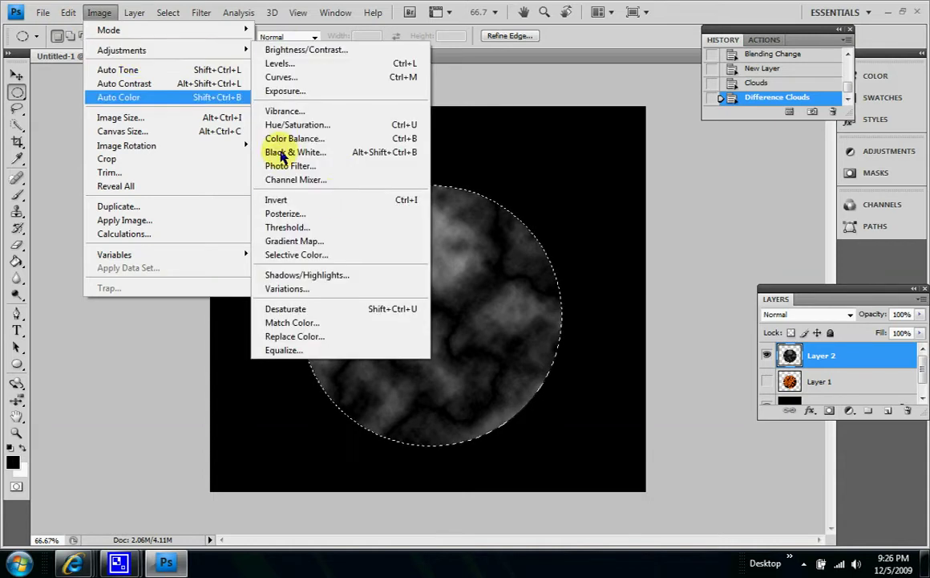
left_click(332, 200)
left_click(98, 13)
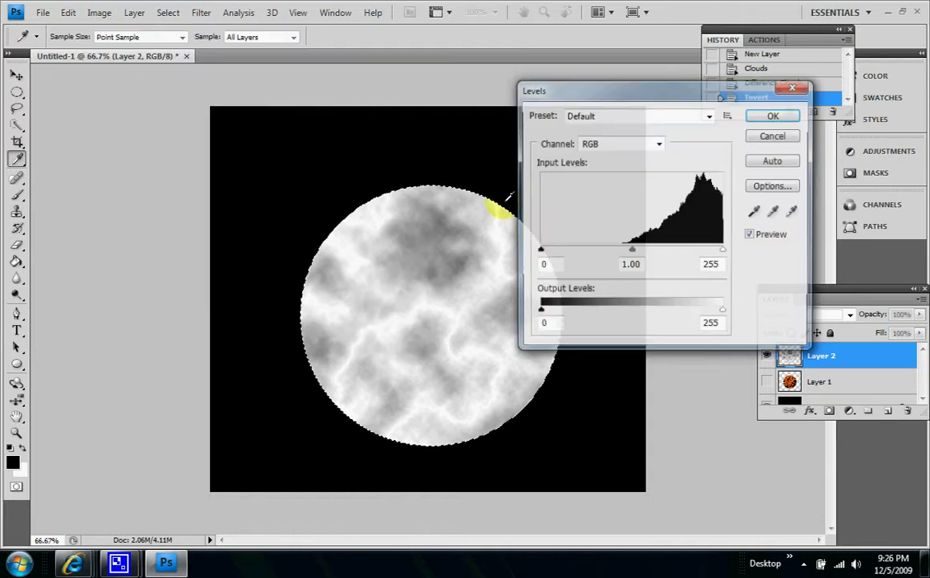
Set the Levels midtone to 0.09 so the clouds become thin streaks.
mouse_move(634, 255)
left_mouse_down()
mouse_move(722, 253)
mouse_move(714, 253)
left_mouse_up()
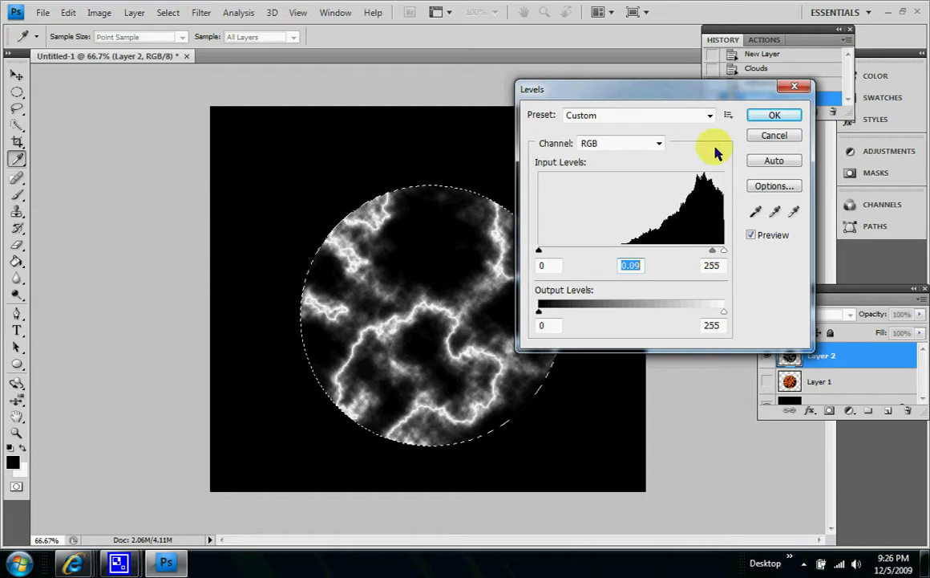
left_click(772, 116)
key("m")
Apply Stylize > Find Edges to the streaked circle.
left_click(201, 12)
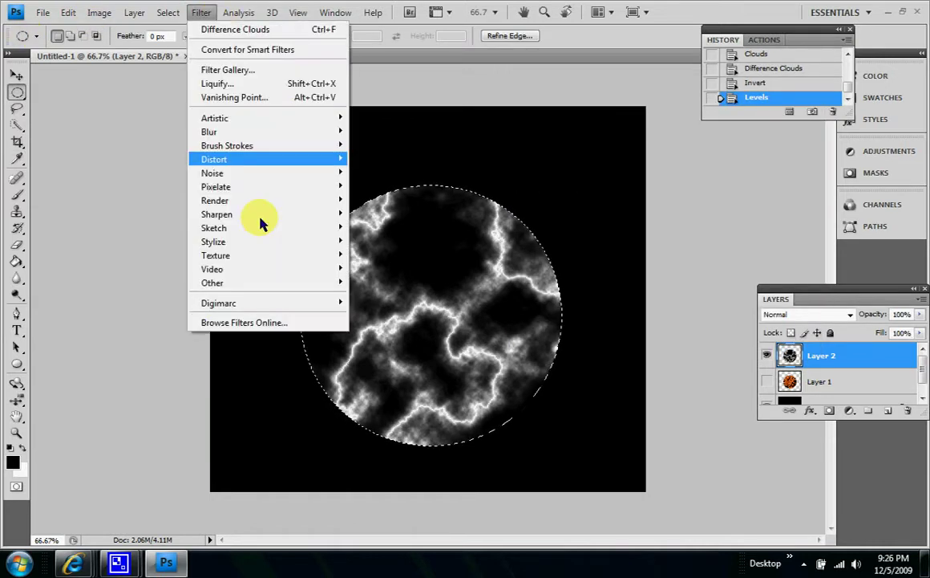
mouse_move(332, 239)
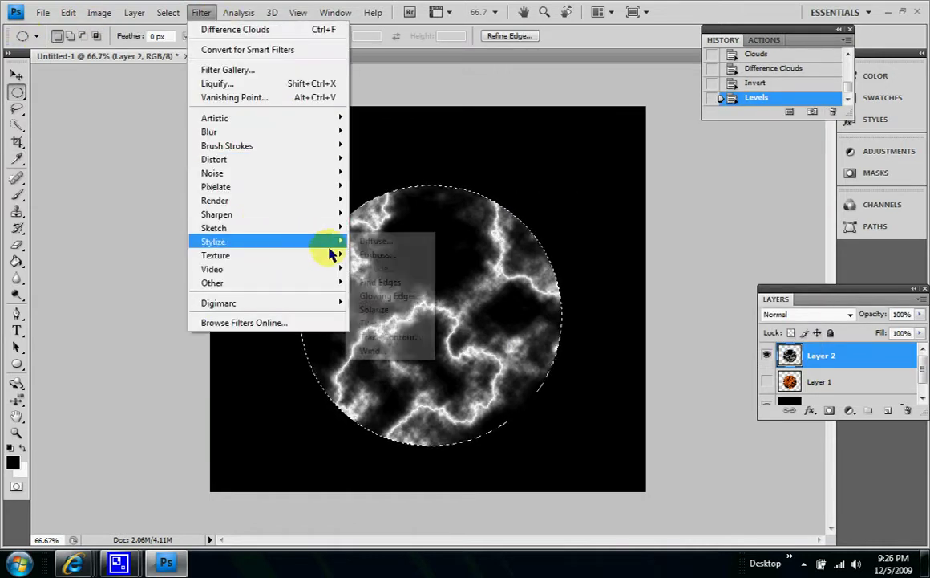
left_click(412, 287)
left_click(99, 12)
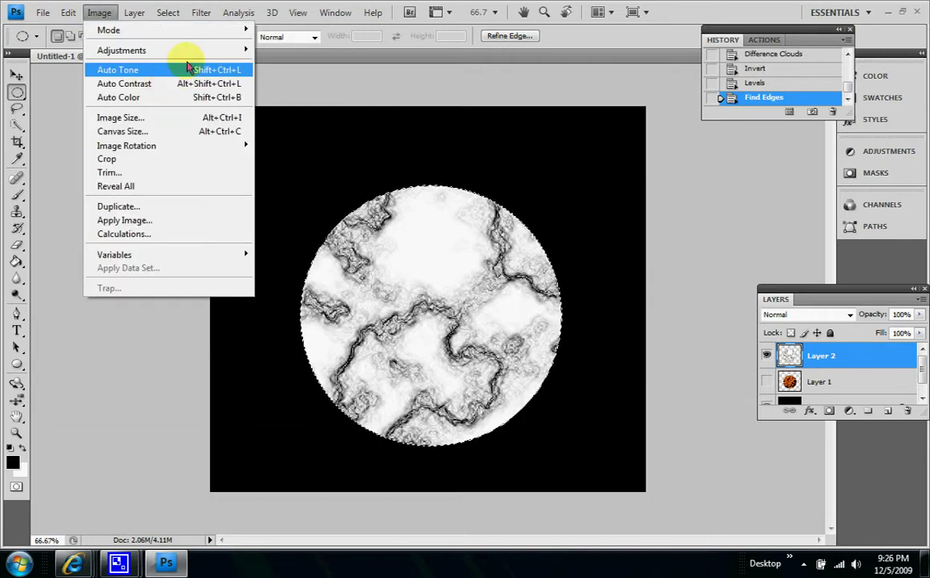
Invert the edge-traced texture, then colourize the veins red at Hue 0, Saturation 100.
mouse_move(207, 53)
left_click(380, 199)
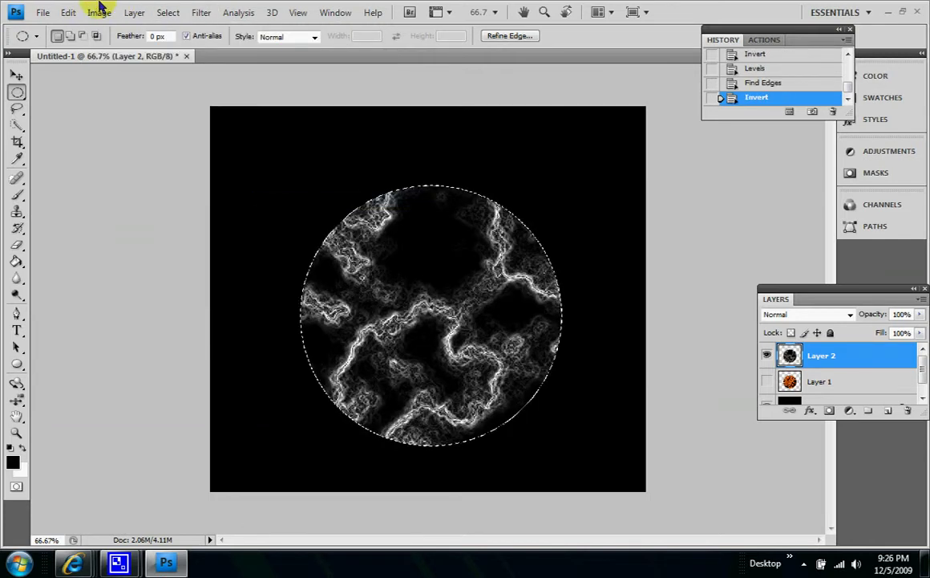
left_click(97, 10)
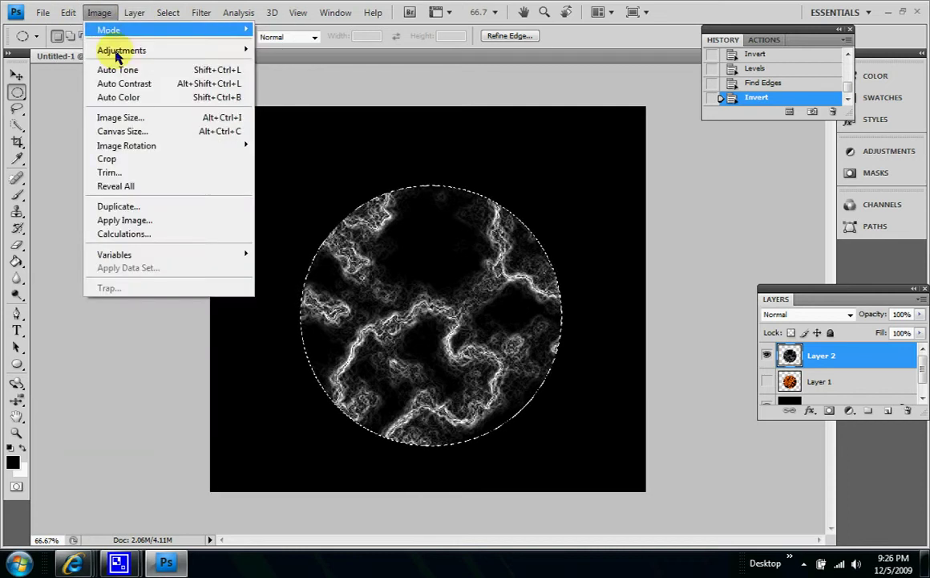
mouse_move(152, 57)
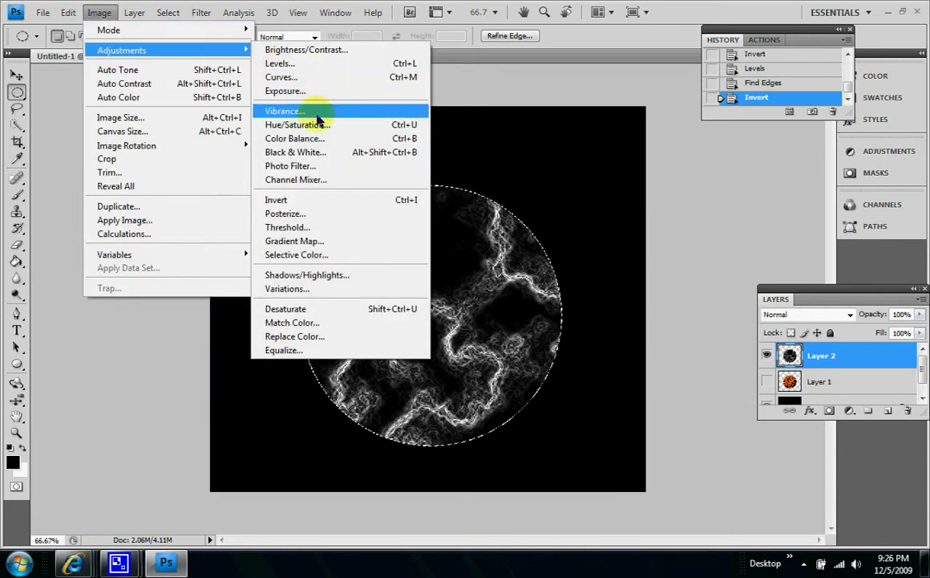
left_click(320, 124)
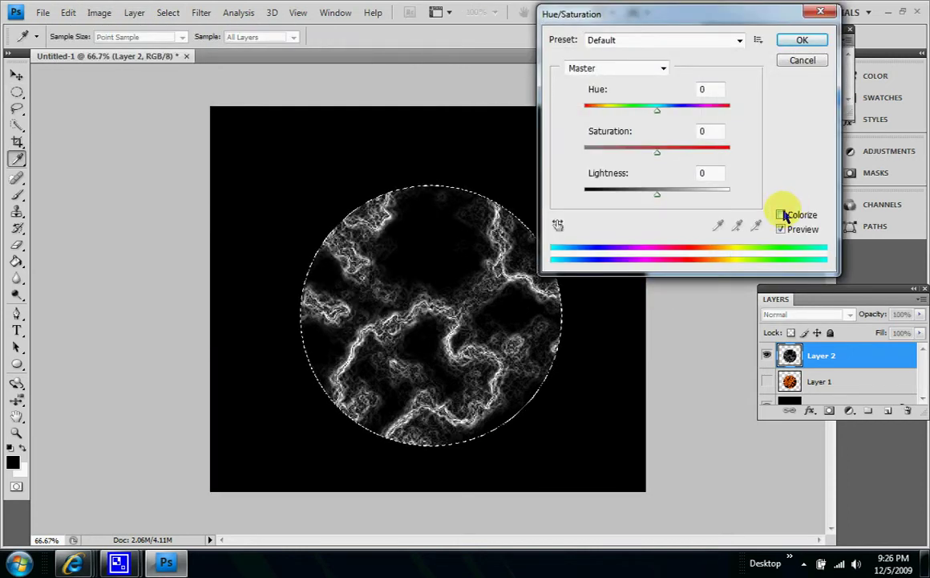
left_click(781, 215)
double_click(716, 131)
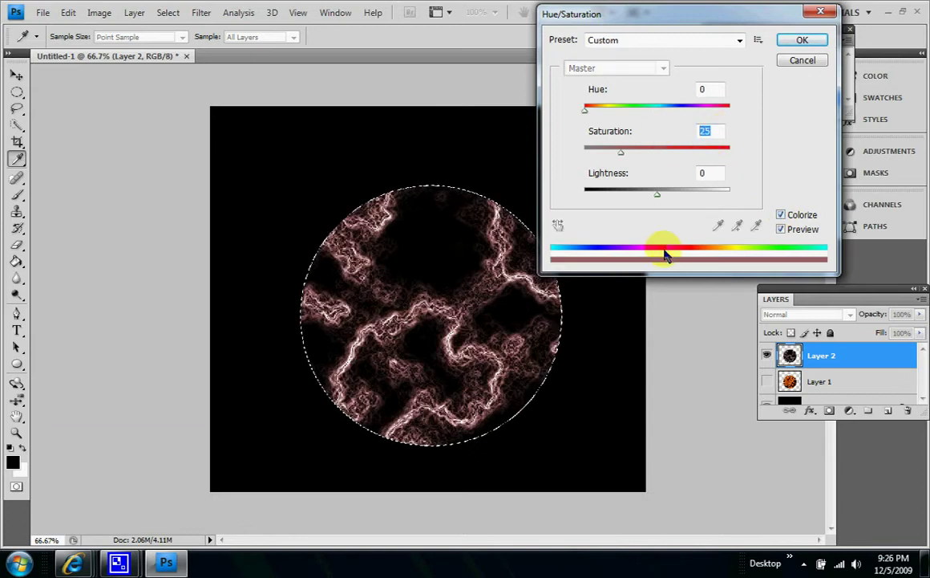
key("BackSpace")
type("10")
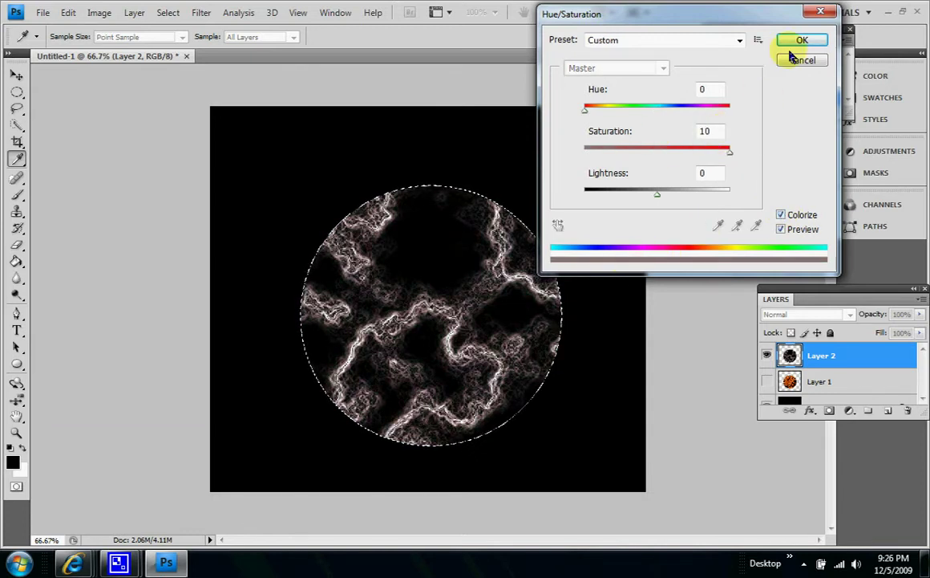
type("0")
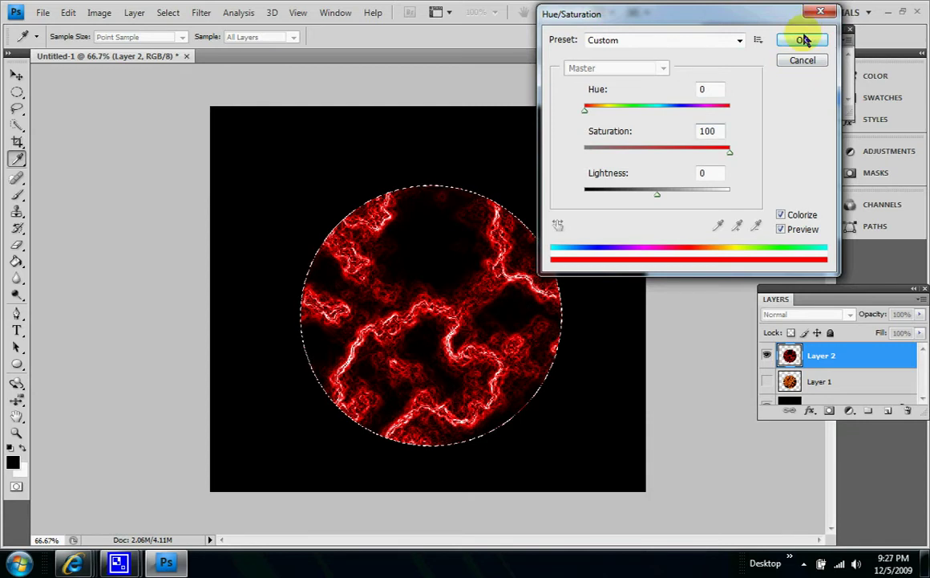
left_click(802, 40)
Duplicate Layer 2 as Layer 2 copy.
left_click(134, 13)
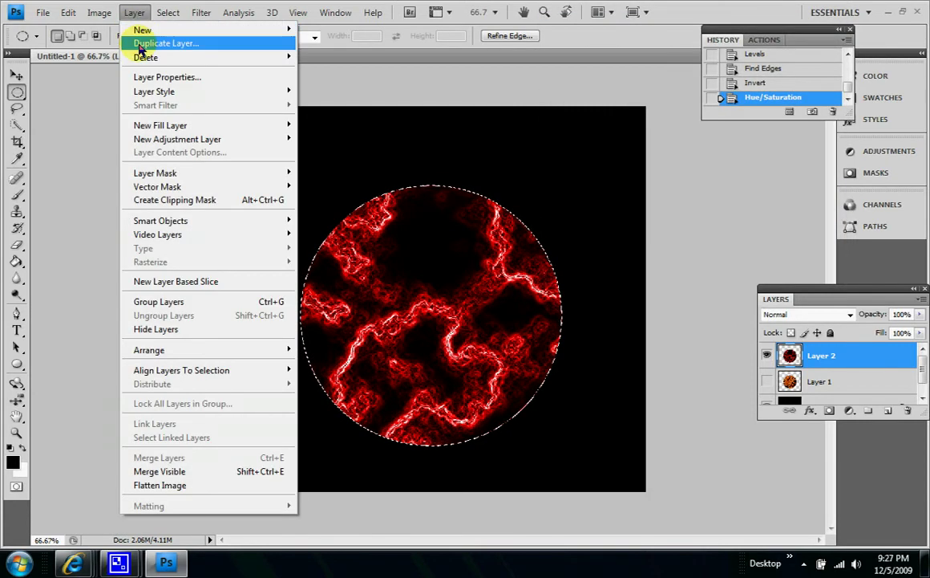
left_click(142, 44)
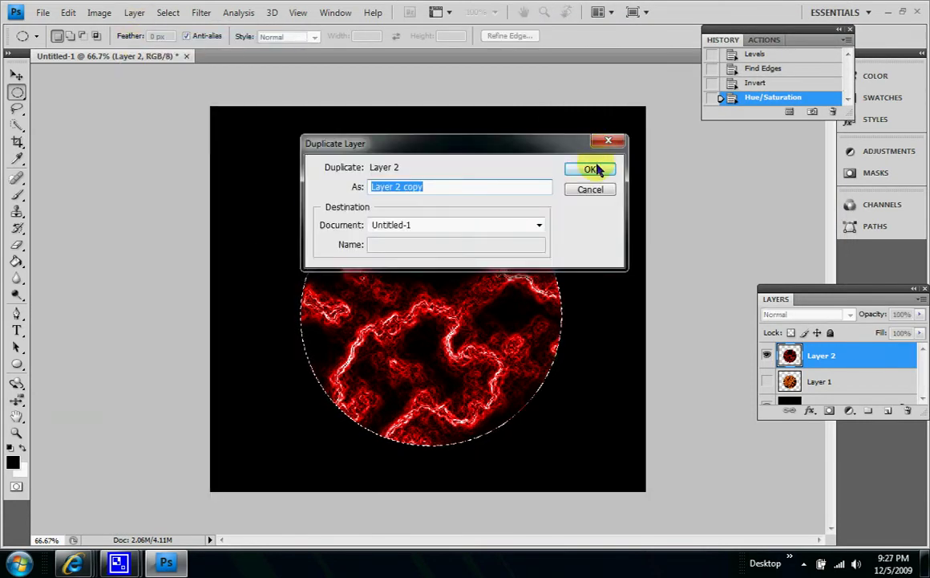
left_click(597, 170)
Colourize Layer 2 copy orange with Hue 30 and Saturation 100.
left_click(97, 14)
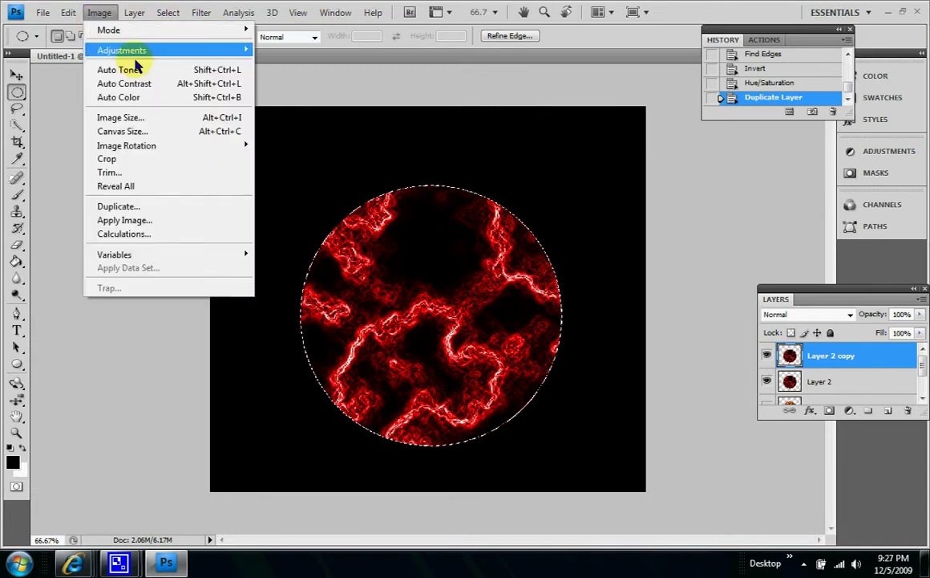
mouse_move(151, 50)
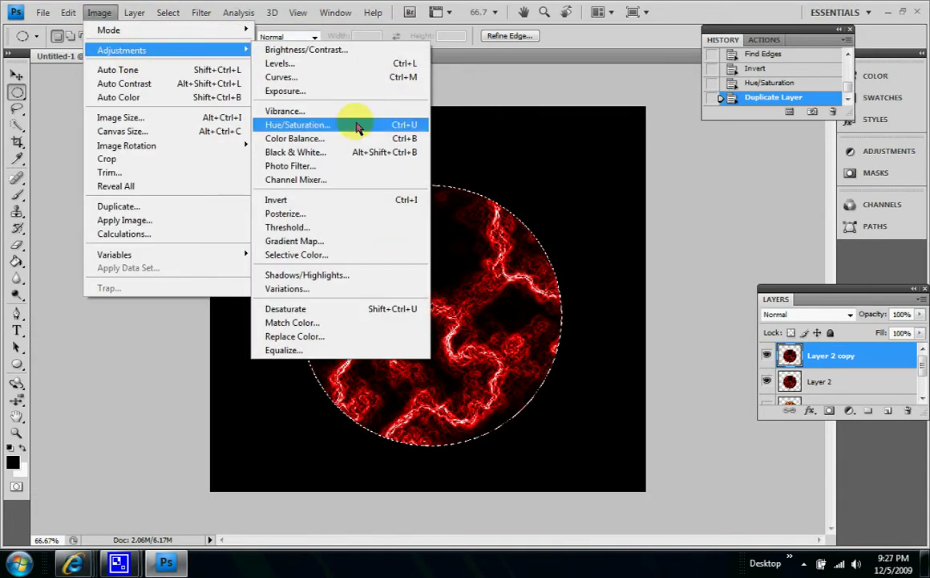
left_click(357, 126)
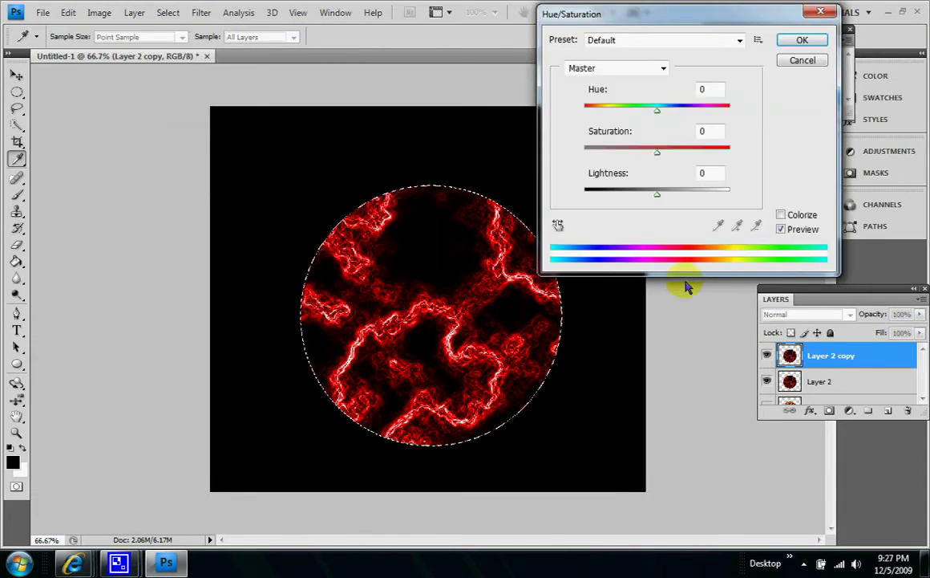
left_click(805, 215)
left_click(716, 131)
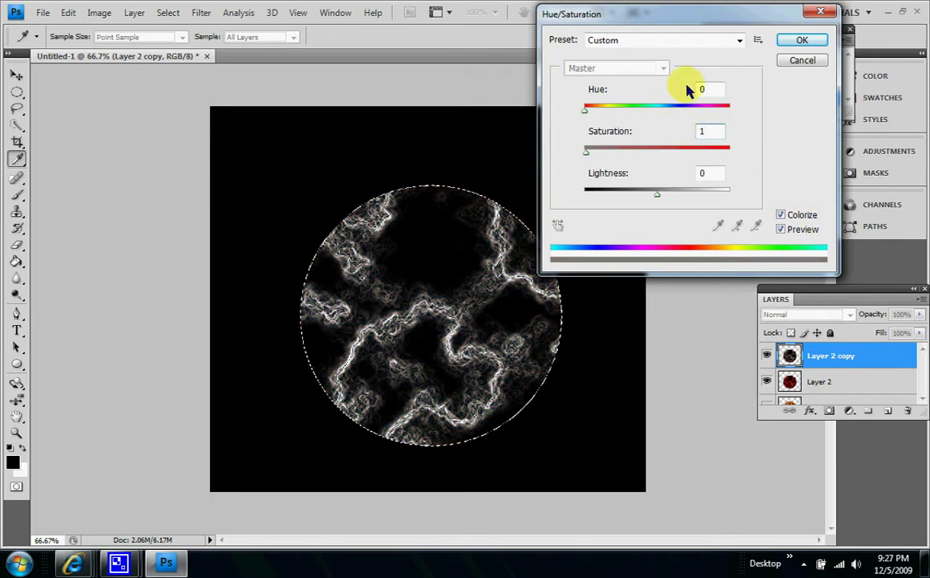
type("100")
left_click(716, 88)
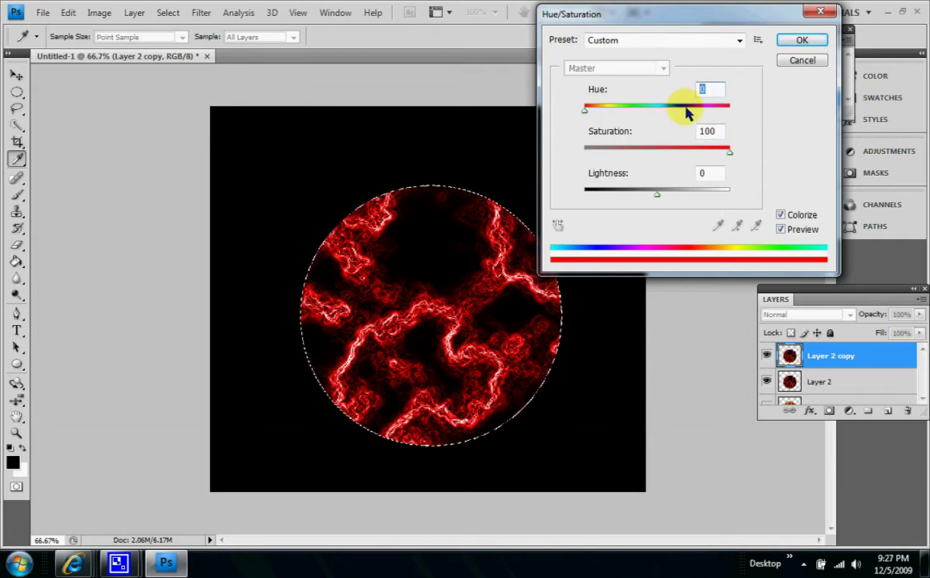
type("30")
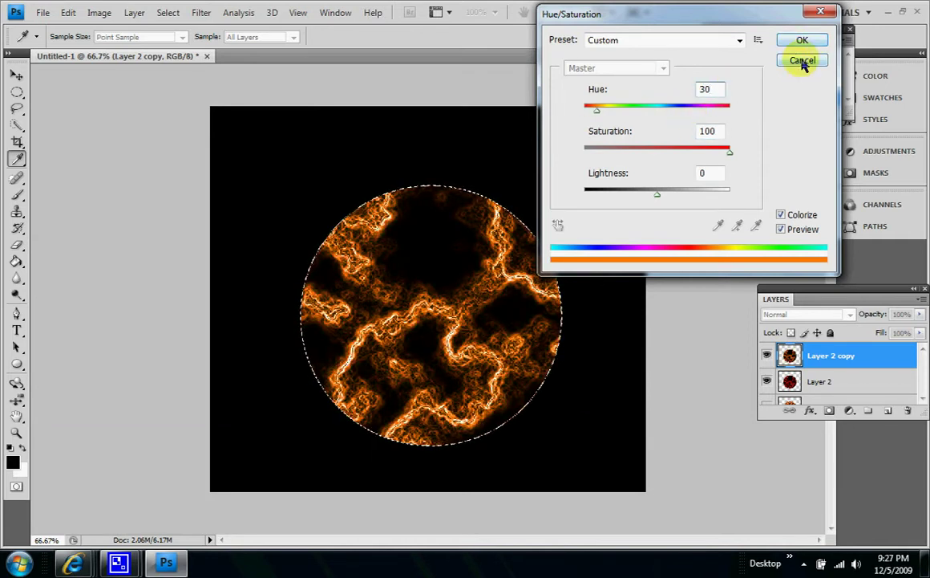
left_click(805, 41)
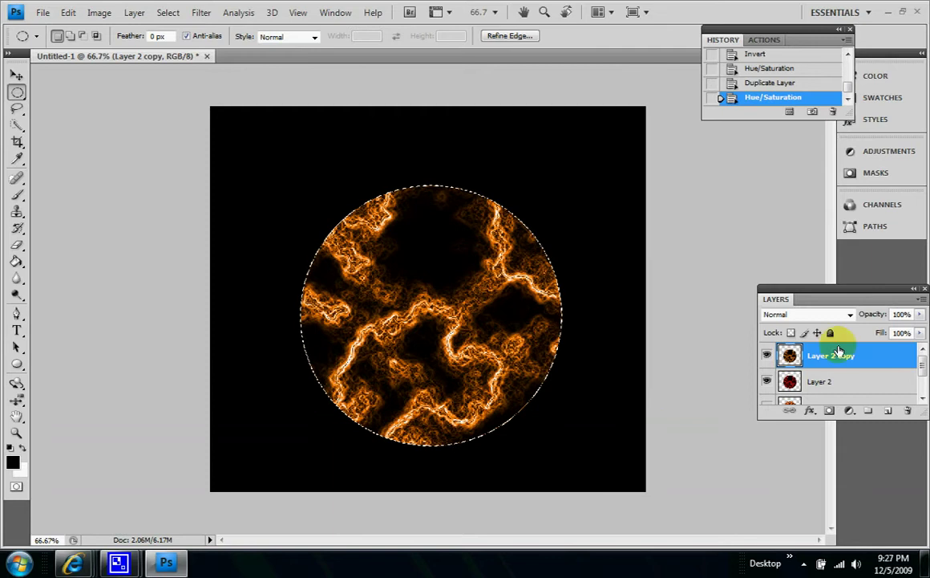
Set Layer 2 copy to Screen, merge it down, and set Layer 2 to Screen.
left_click(851, 314)
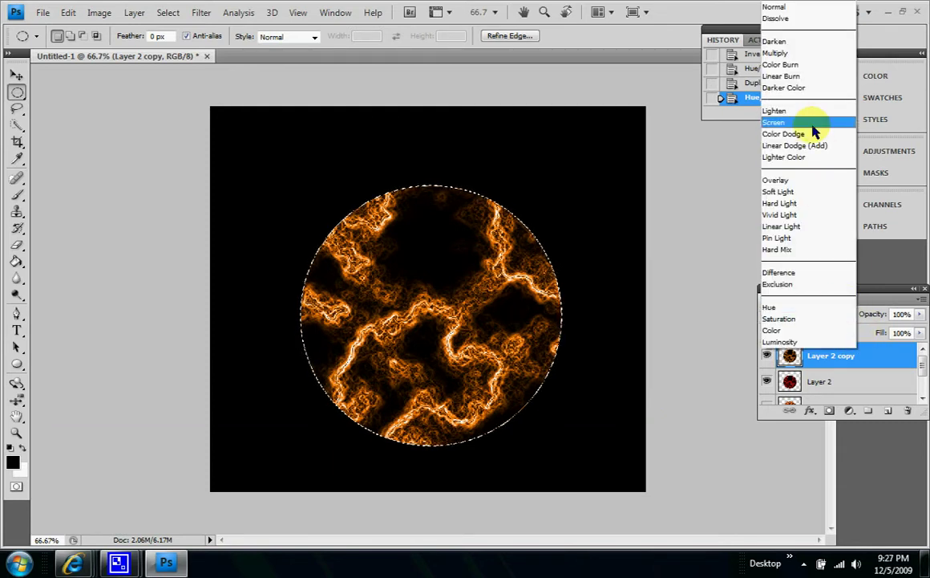
left_click(812, 124)
right_click(811, 358)
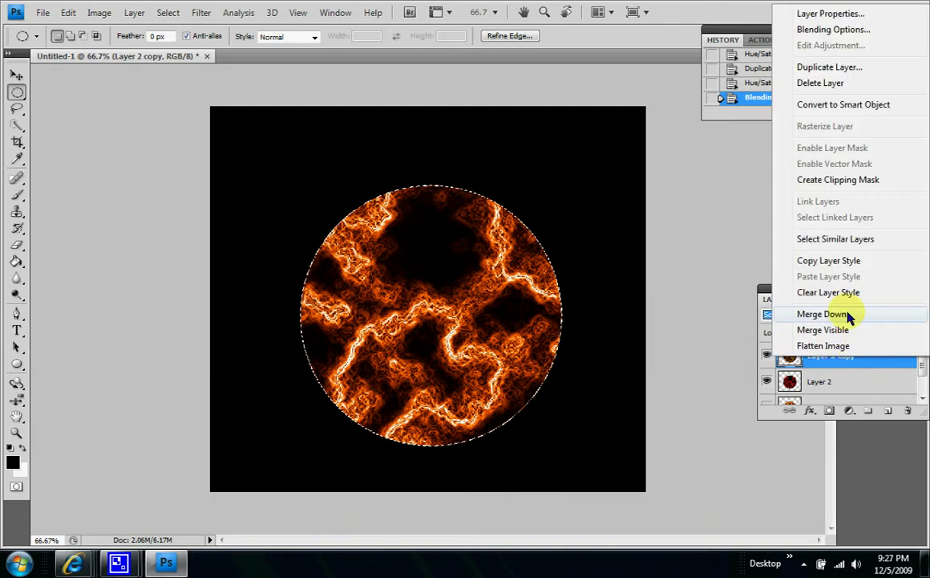
left_click(826, 313)
left_click(849, 314)
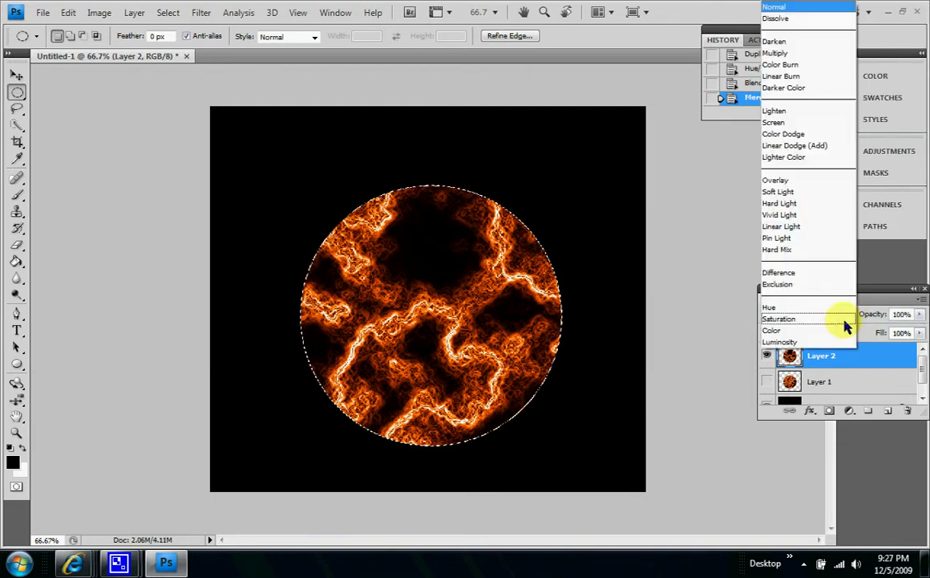
left_click(844, 124)
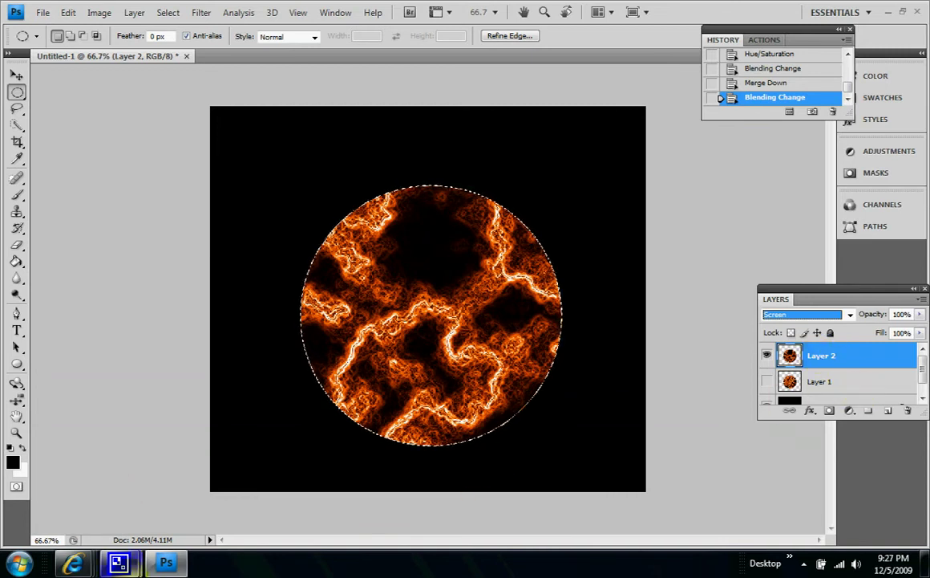
Turn on visibility for Layers 4, 3, 2 and 1 above the Background.
mouse_move(118, 563)
left_click(113, 453)
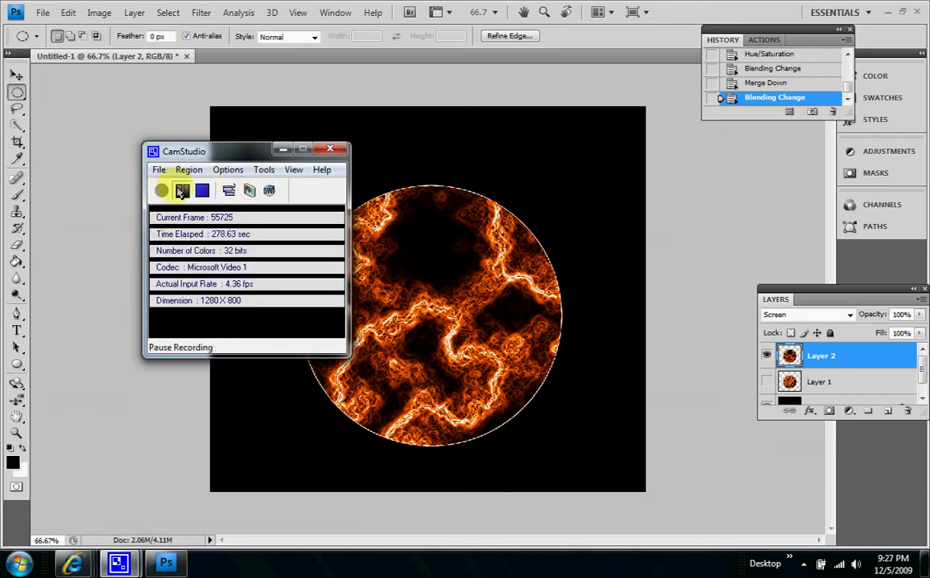
left_click(182, 190)
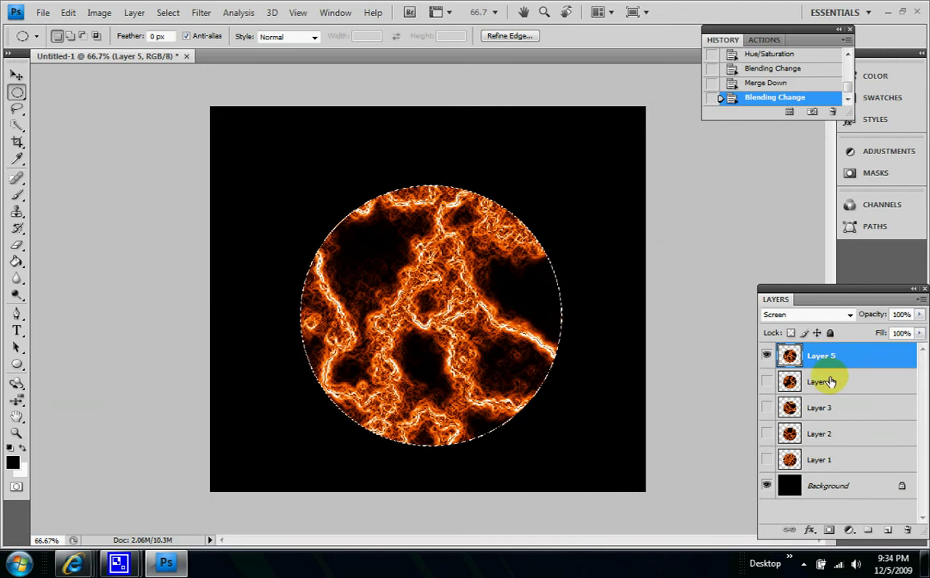
left_click(767, 382)
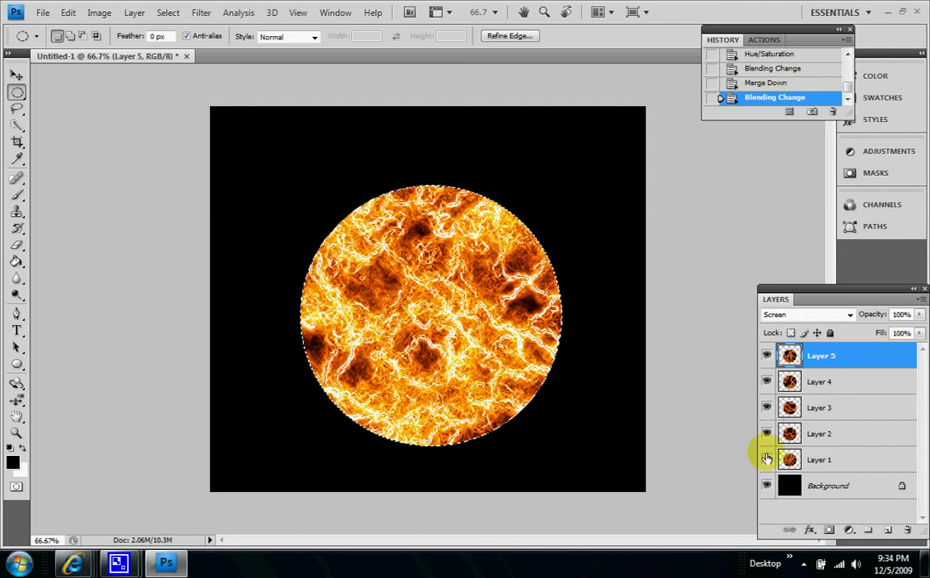
left_click(768, 459)
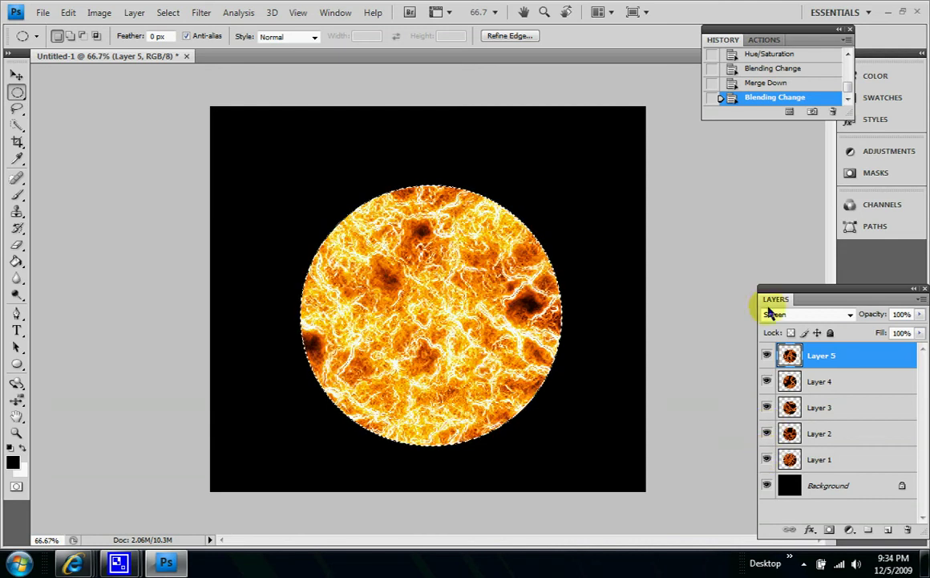
Merge visible layers into one Background and save as 'fireball' JPEG at Maximum quality.
right_click(841, 359)
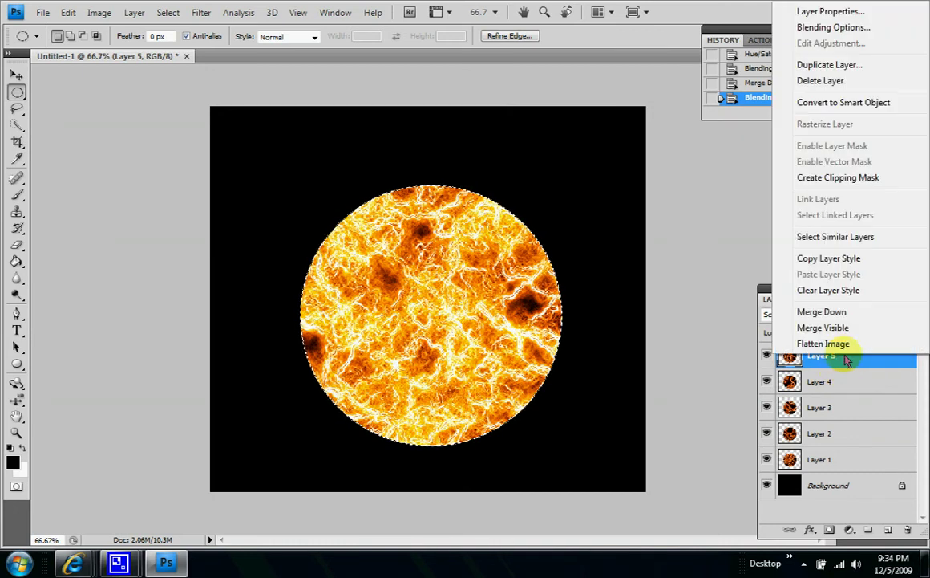
left_click(840, 331)
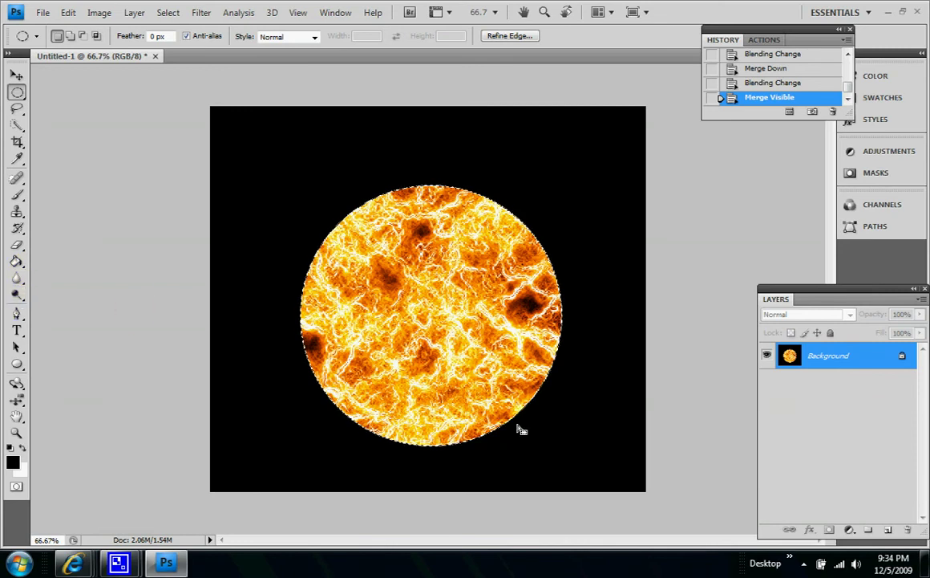
left_click(43, 12)
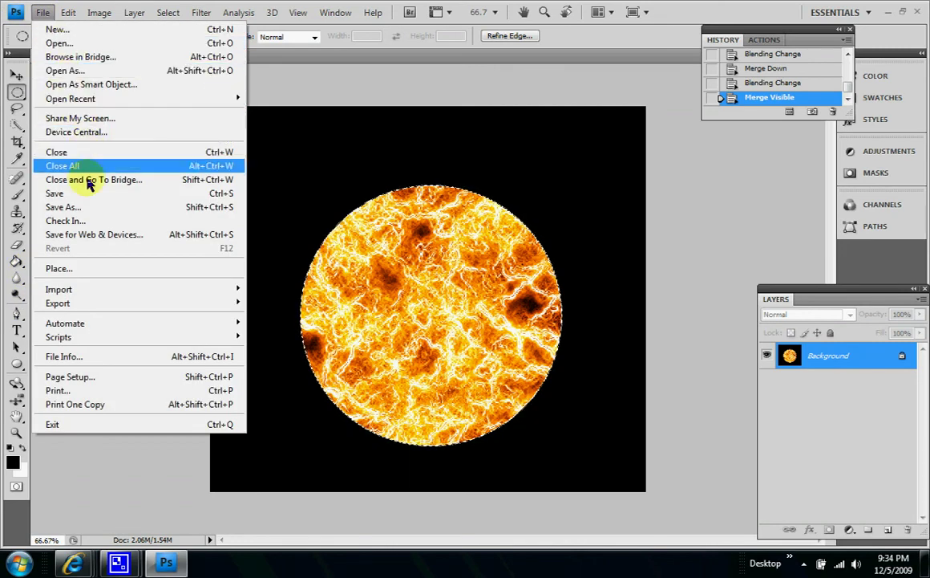
left_click(90, 207)
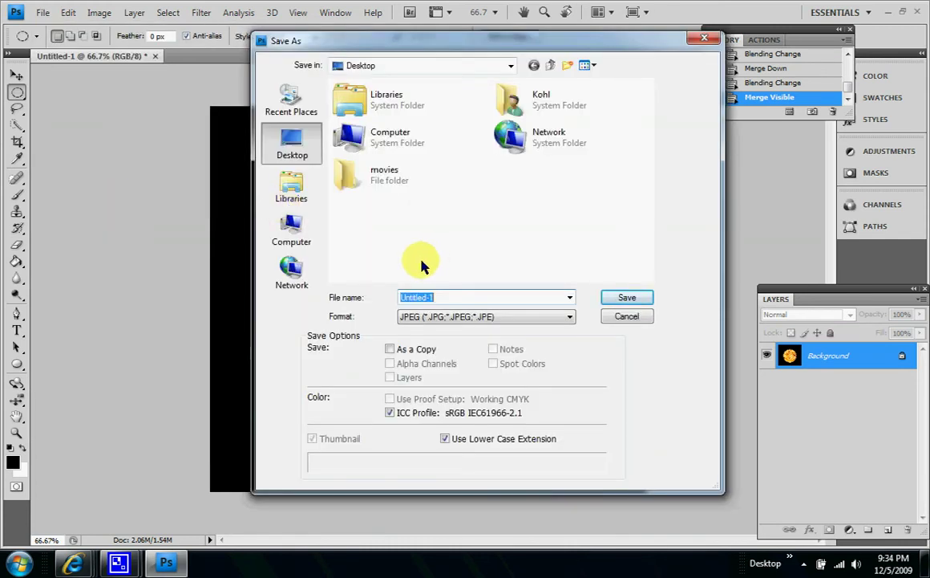
type("fireball")
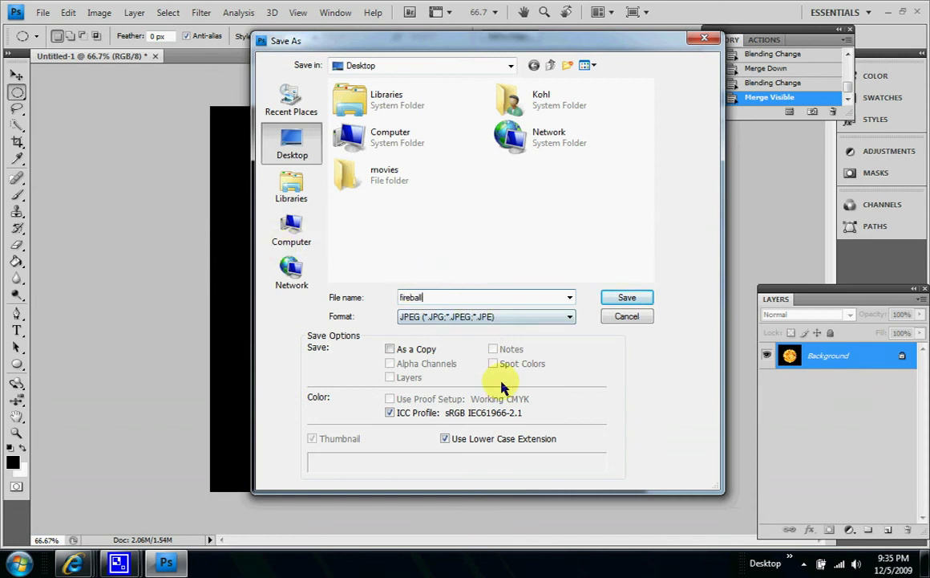
left_click(640, 302)
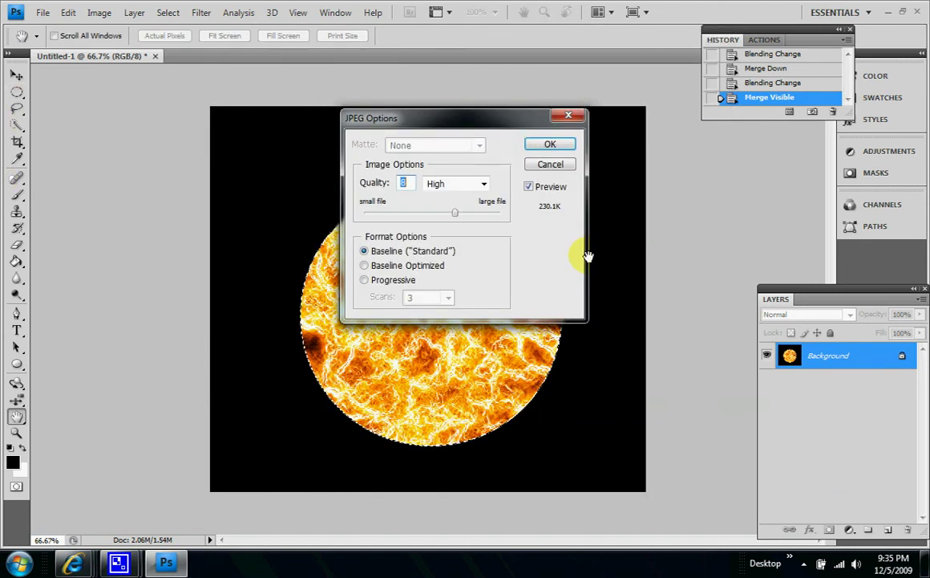
left_click(484, 183)
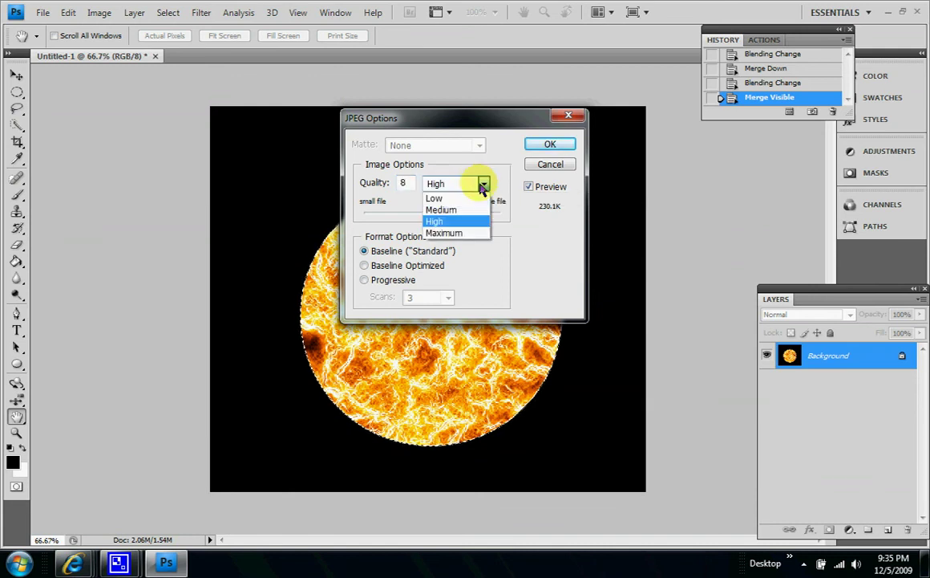
left_click(473, 233)
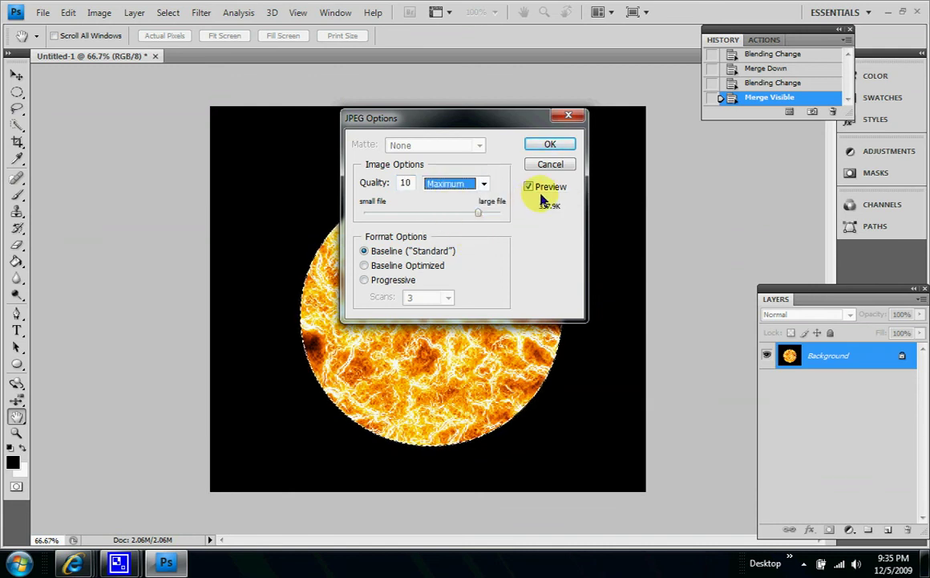
Finish saving fireball.jpg, preview it in Windows Photo Viewer, and return to Photoshop.
left_click(570, 148)
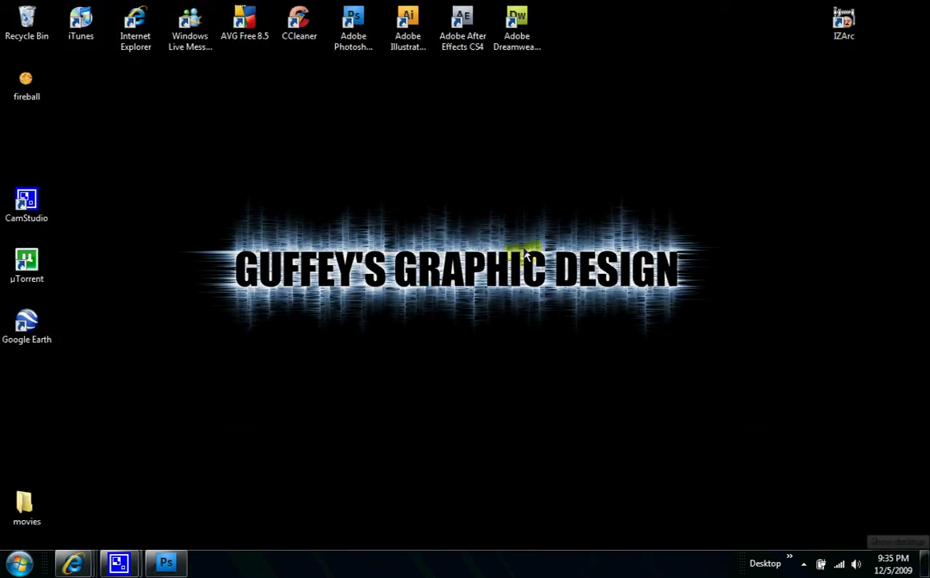
double_click(36, 98)
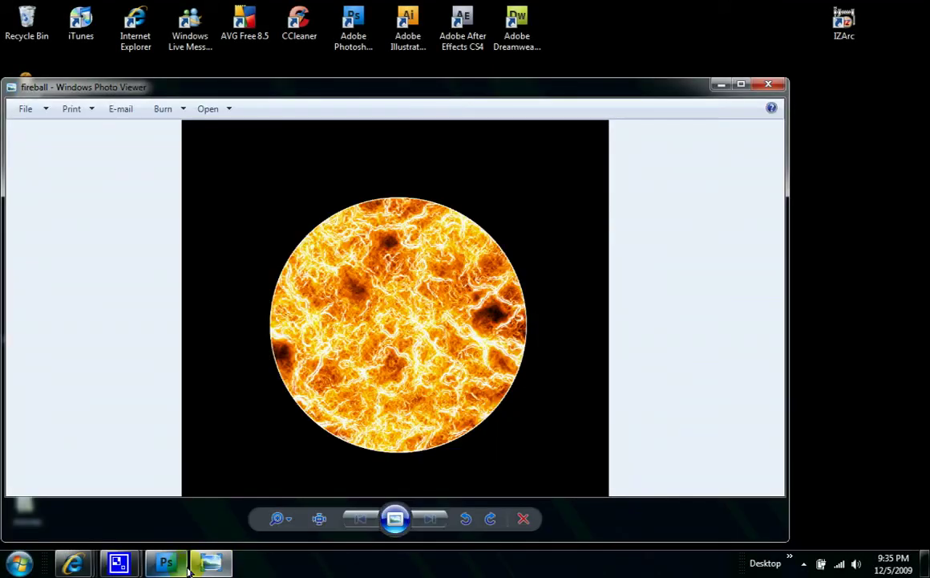
left_click(170, 564)
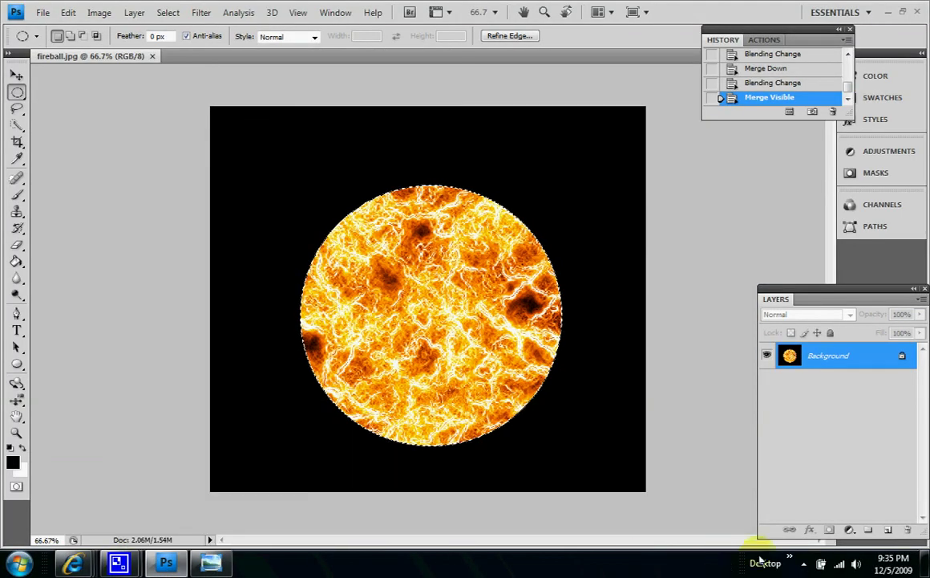